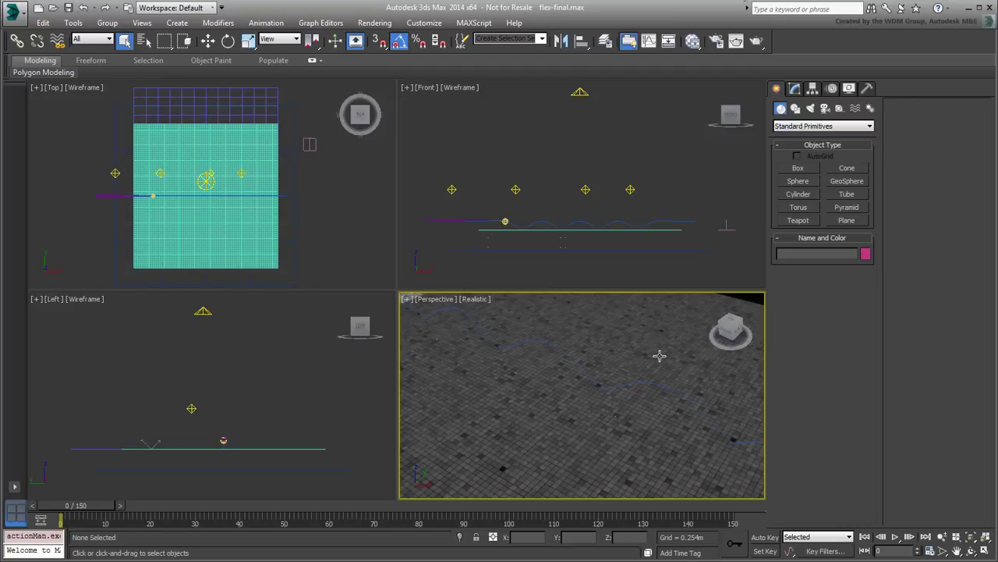
Step: Load Ripples.xml into the Water Surface's Point Cache modifier, then clear the selection
{"action": "left_click", "coordinate": [630, 346]}
{"action": "left_click", "coordinate": [794, 88]}
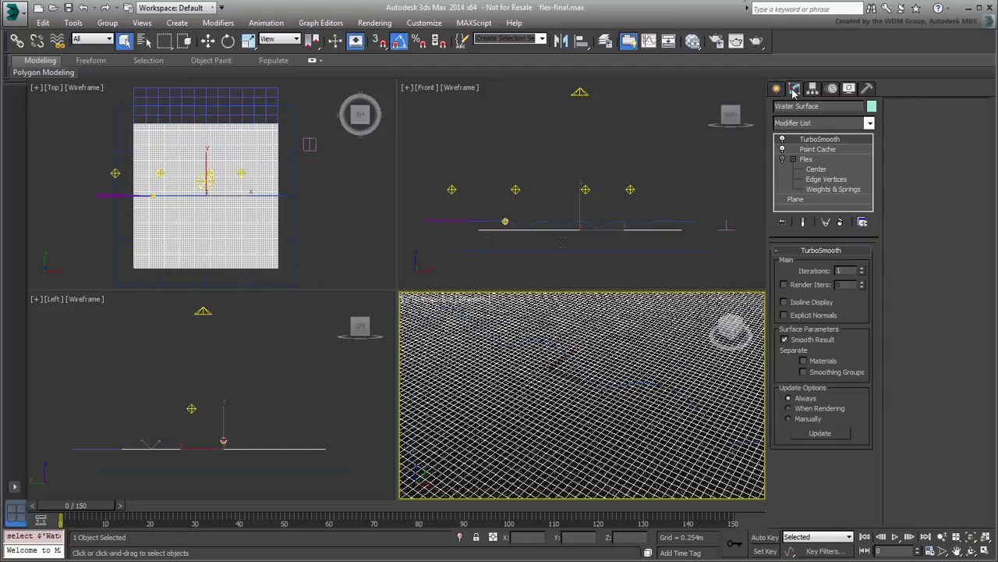
{"action": "left_click", "coordinate": [808, 150]}
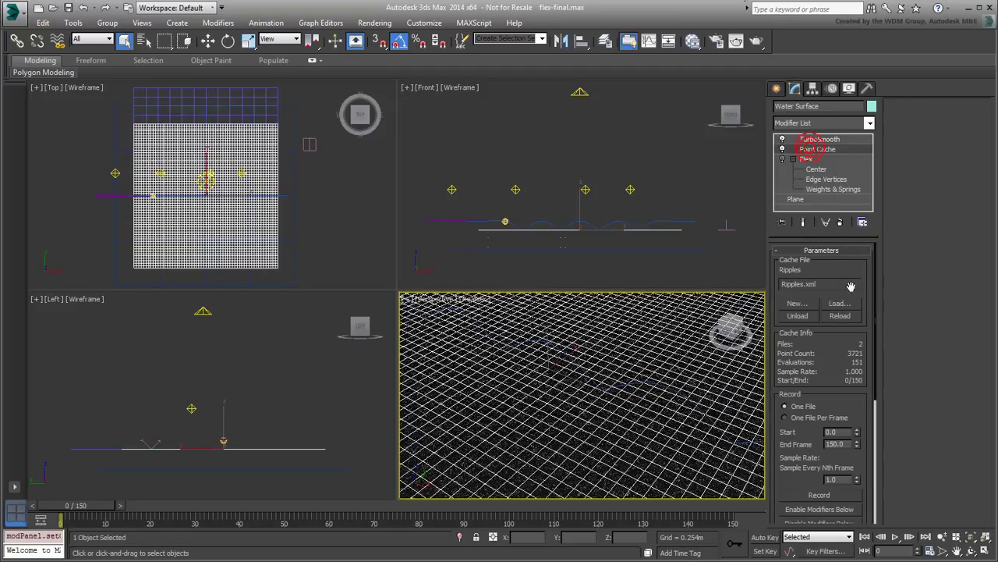
{"action": "left_click", "coordinate": [837, 303]}
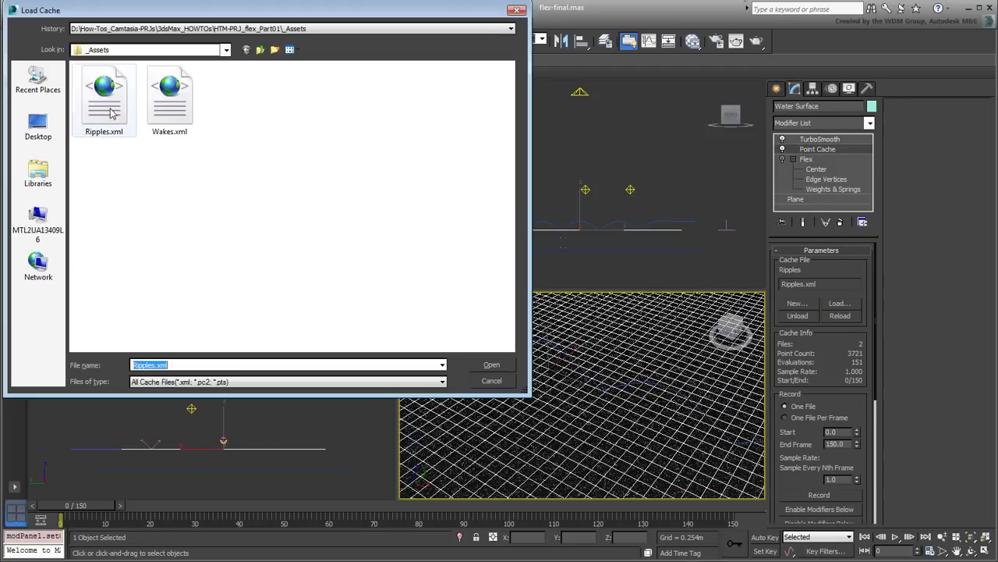
{"action": "left_click", "coordinate": [109, 105]}
{"action": "left_click", "coordinate": [491, 364]}
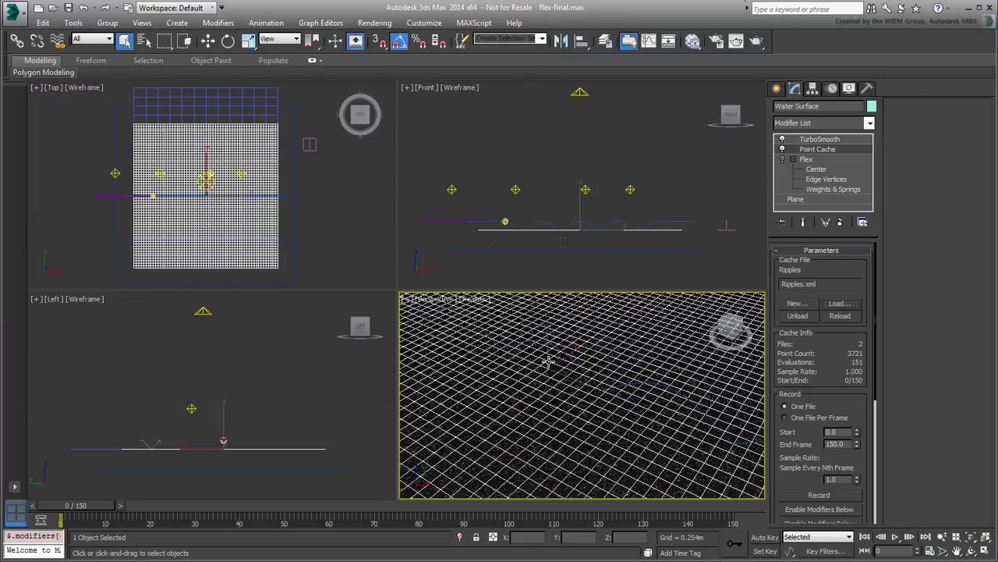
{"action": "left_click", "coordinate": [585, 365]}
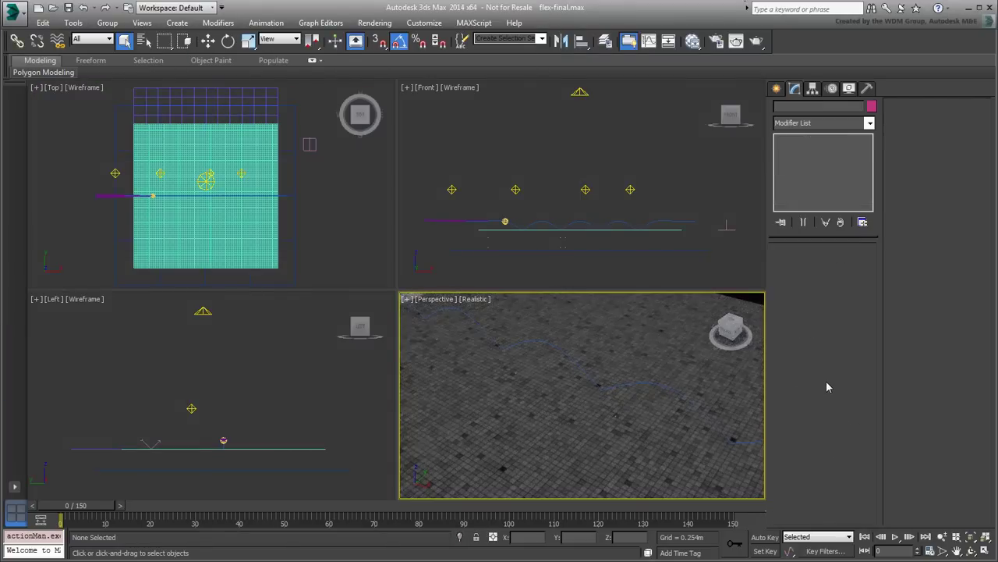
Step: Hide the Arrow object and its wavy path curve
{"action": "left_click", "coordinate": [430, 220]}
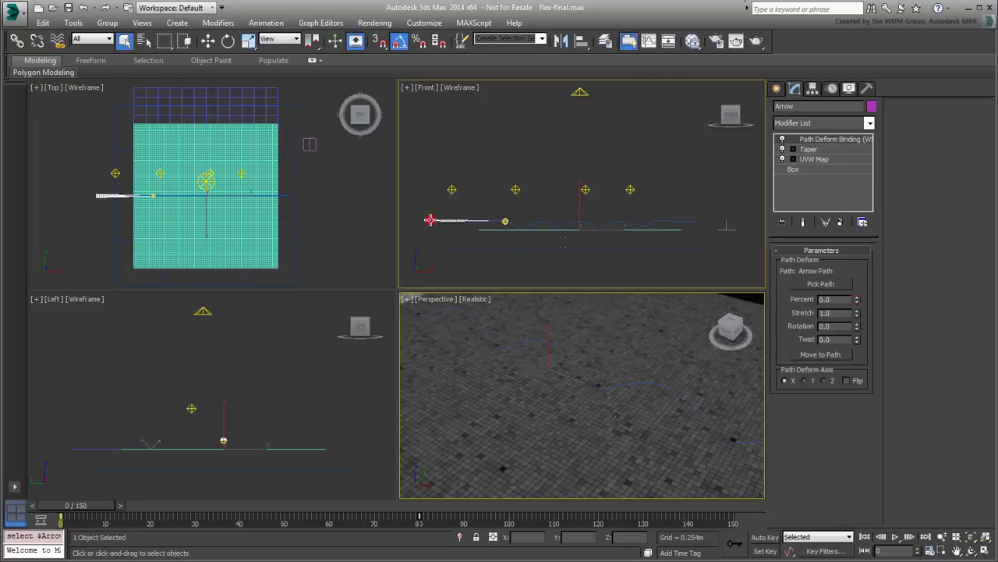
{"action": "left_click", "coordinate": [535, 223]}
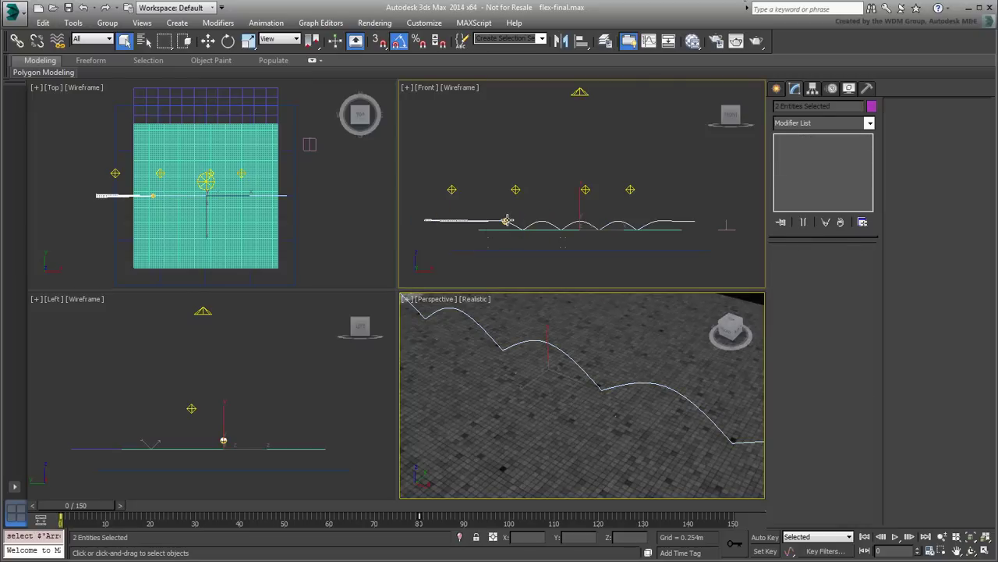
{"action": "right_click", "coordinate": [528, 224]}
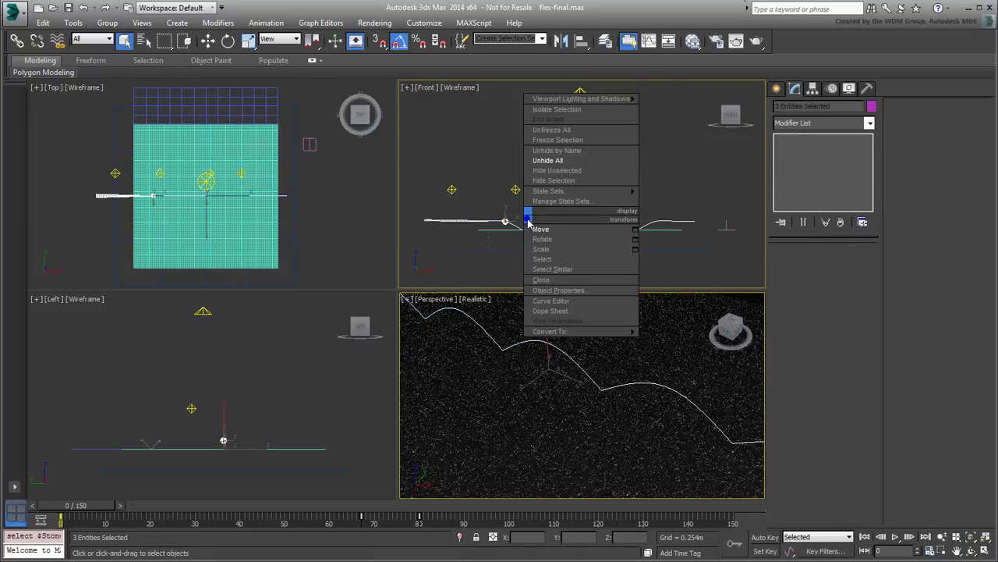
{"action": "left_click", "coordinate": [555, 181]}
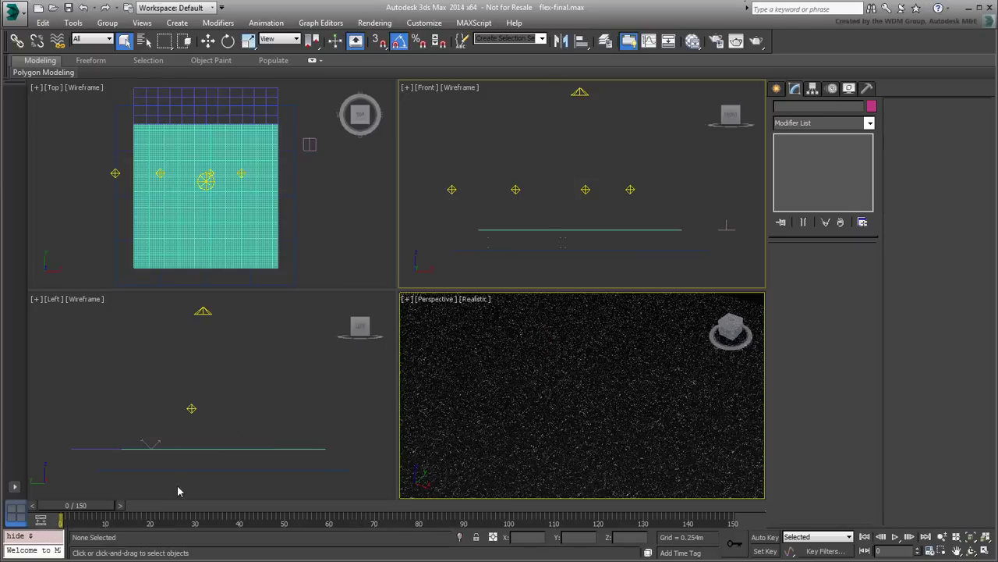
Step: At frame 132, box-select and hide the 18 ring shapes, then scrub back to the start
{"action": "left_click_drag", "start_coordinate": [92, 507], "coordinate": [653, 507]}
{"action": "left_click_drag", "start_coordinate": [679, 233], "coordinate": [458, 255]}
{"action": "right_click", "coordinate": [532, 249]}
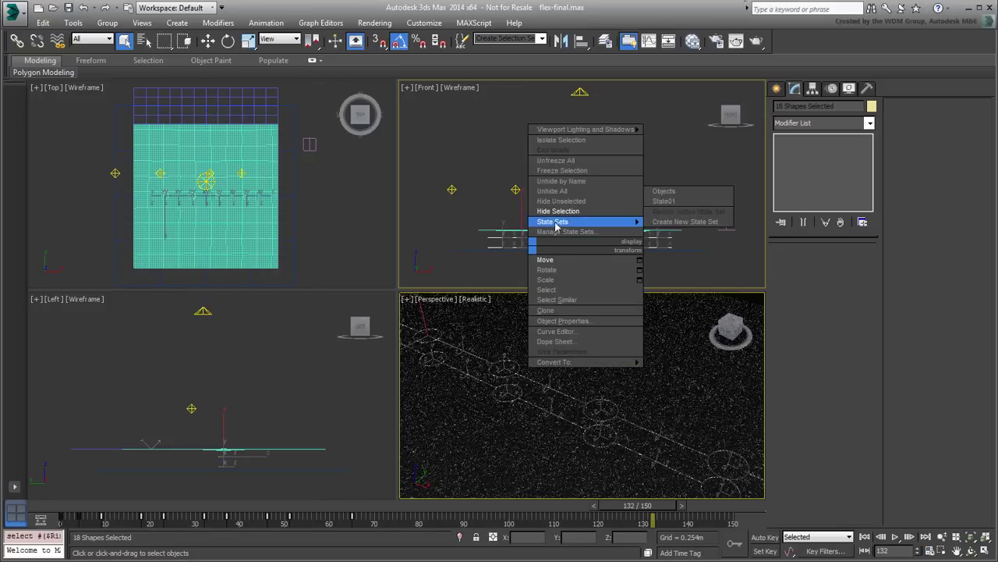
{"action": "left_click", "coordinate": [559, 218]}
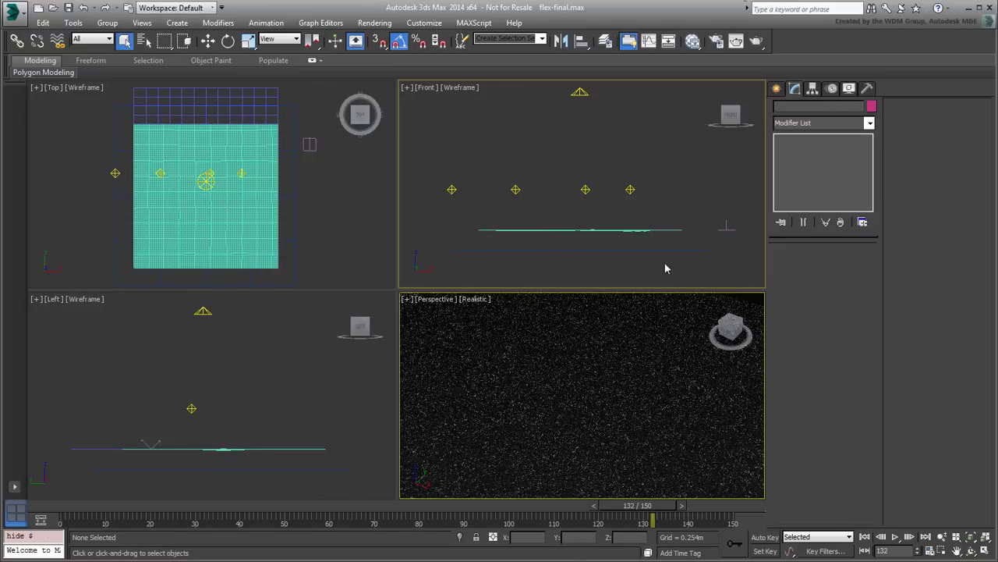
{"action": "left_click_drag", "start_coordinate": [633, 508], "coordinate": [47, 518]}
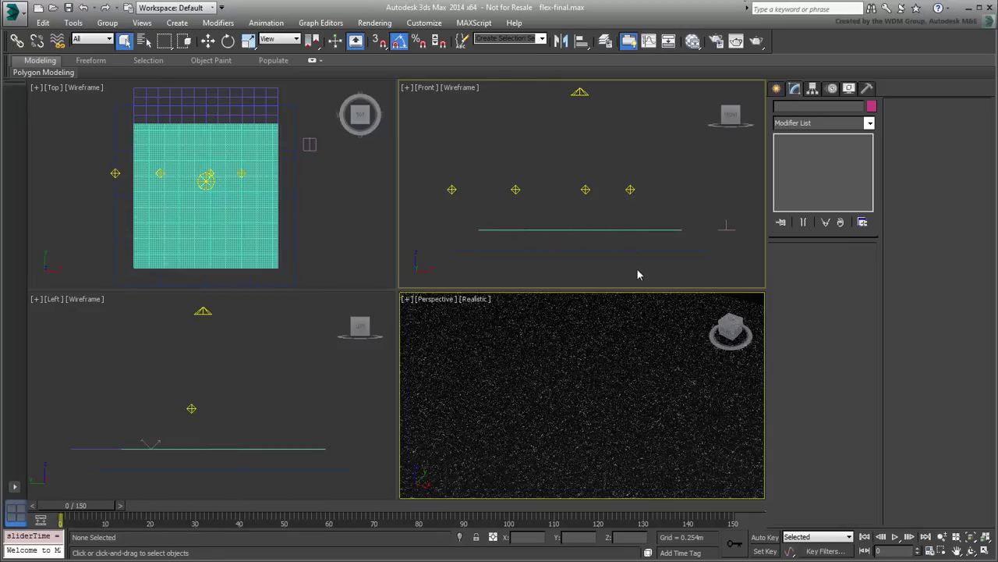
Step: Merge the ToyBoat object from ToyBoat.max and frame it shaded in the Front view
{"action": "left_click", "coordinate": [22, 14]}
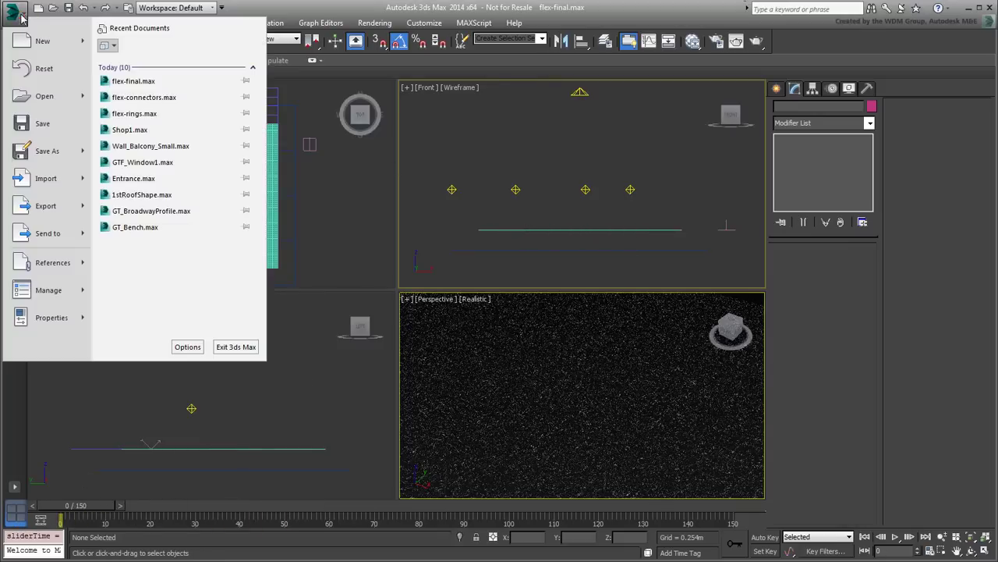
{"action": "mouse_move", "coordinate": [82, 178]}
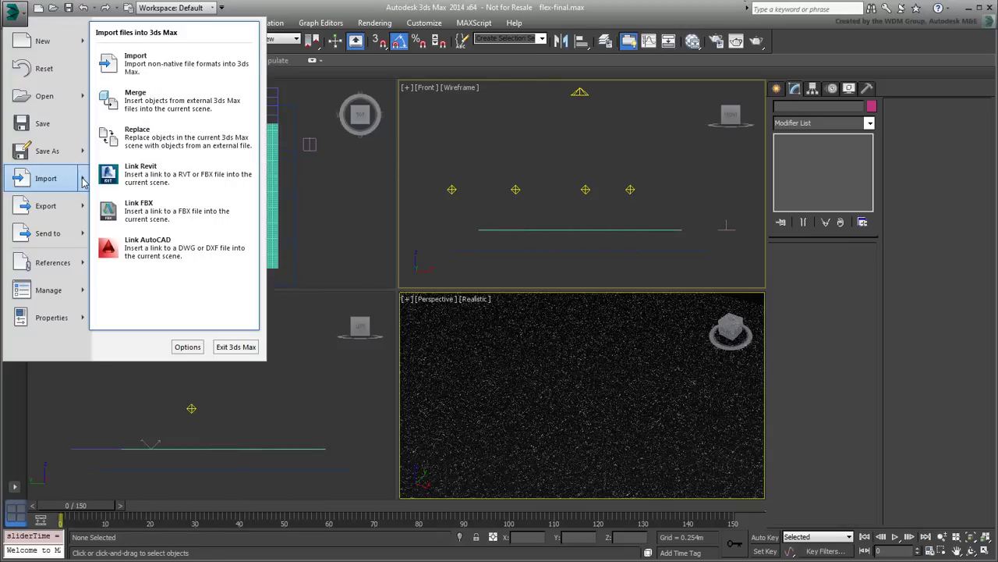
{"action": "left_click", "coordinate": [170, 115]}
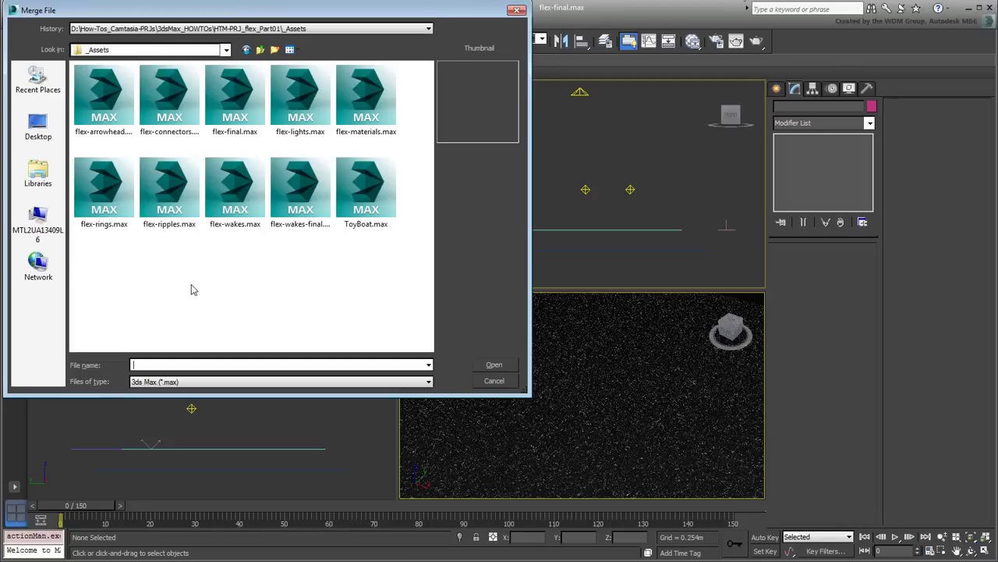
{"action": "left_click", "coordinate": [355, 206]}
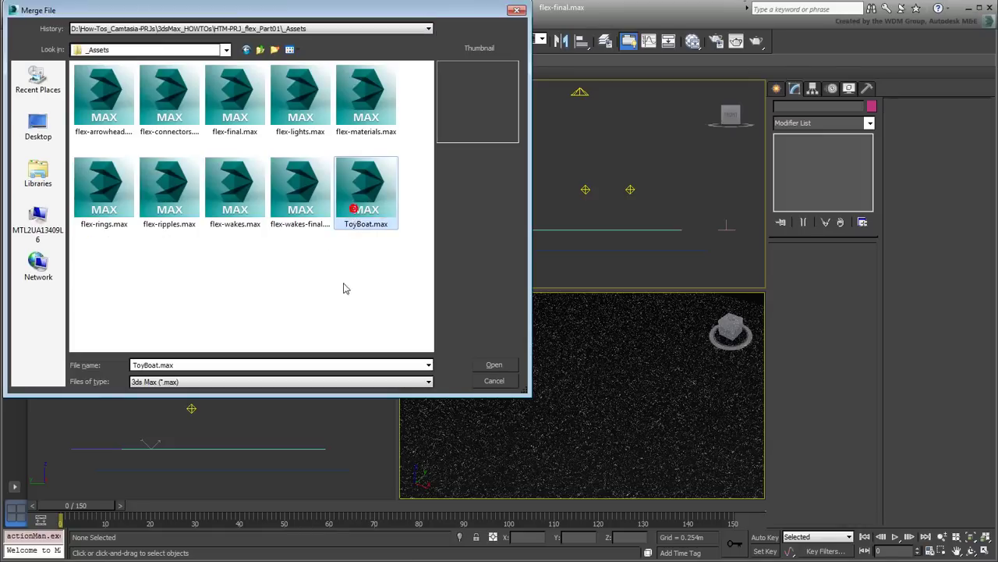
{"action": "left_click", "coordinate": [497, 366]}
{"action": "left_click", "coordinate": [405, 190]}
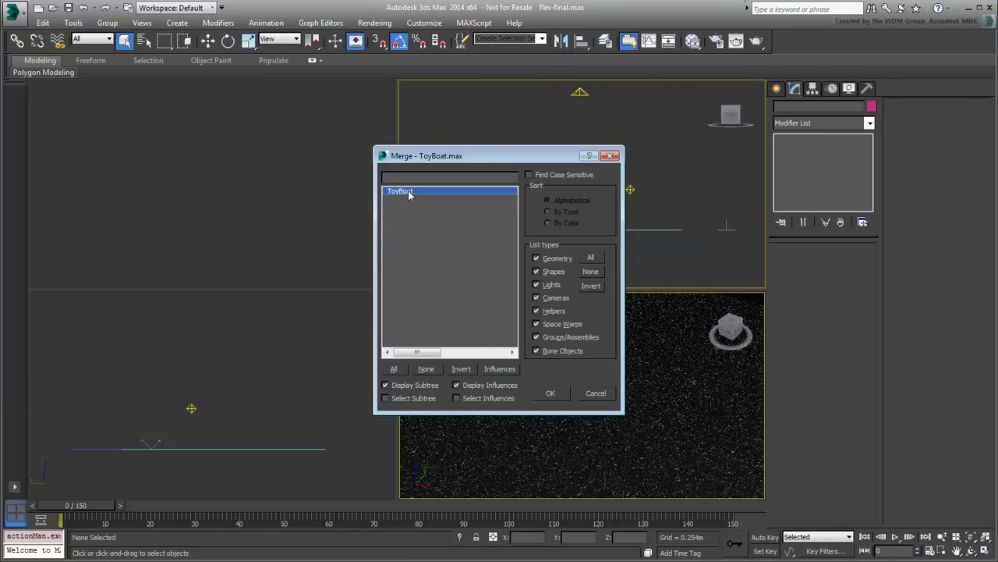
{"action": "left_click", "coordinate": [551, 393]}
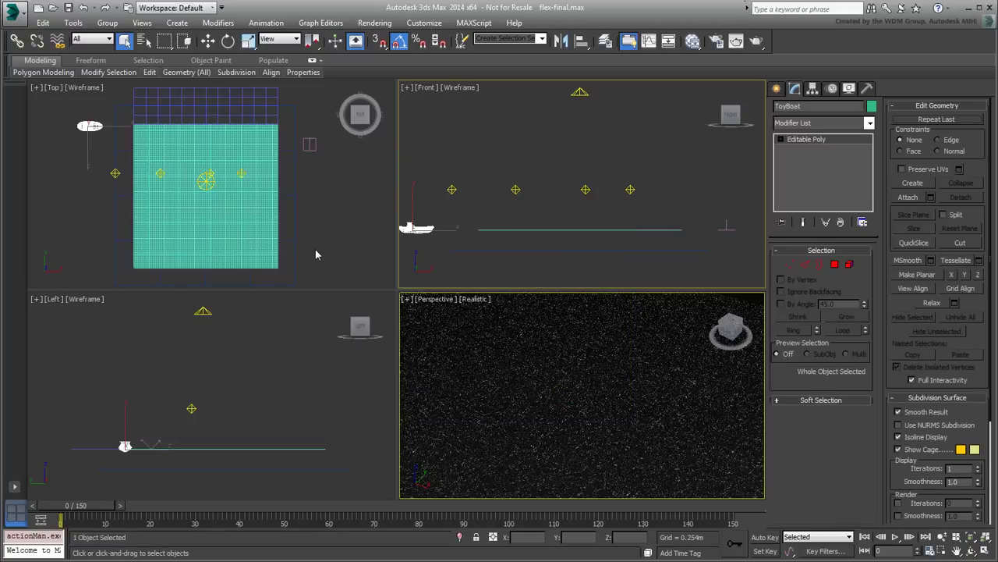
{"action": "key", "text": "z"}
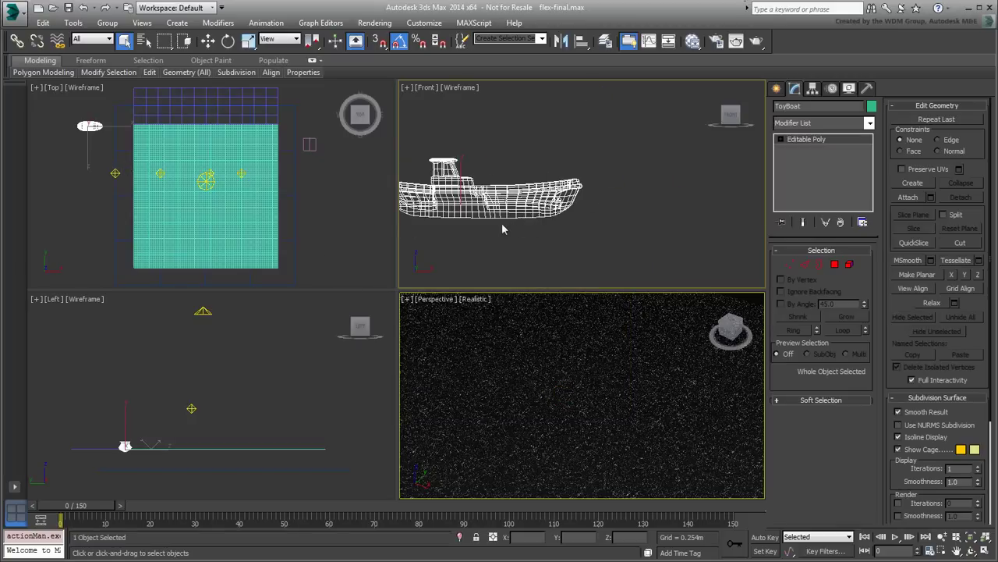
{"action": "key", "text": "F3"}
Step: Move the ToyBoat onto the water's centre line, nudged slightly right
{"action": "left_click", "coordinate": [566, 247]}
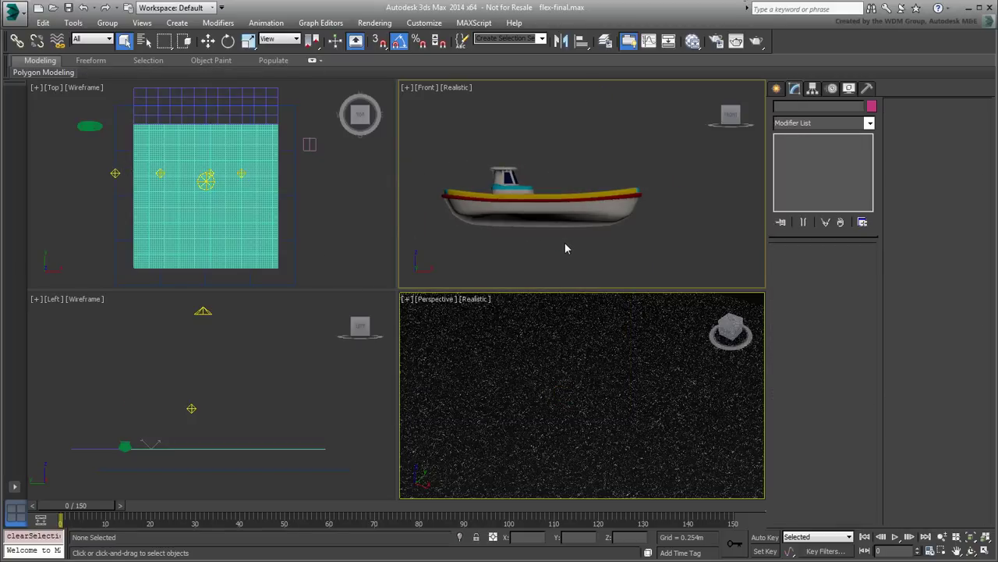
{"action": "left_click", "coordinate": [561, 223]}
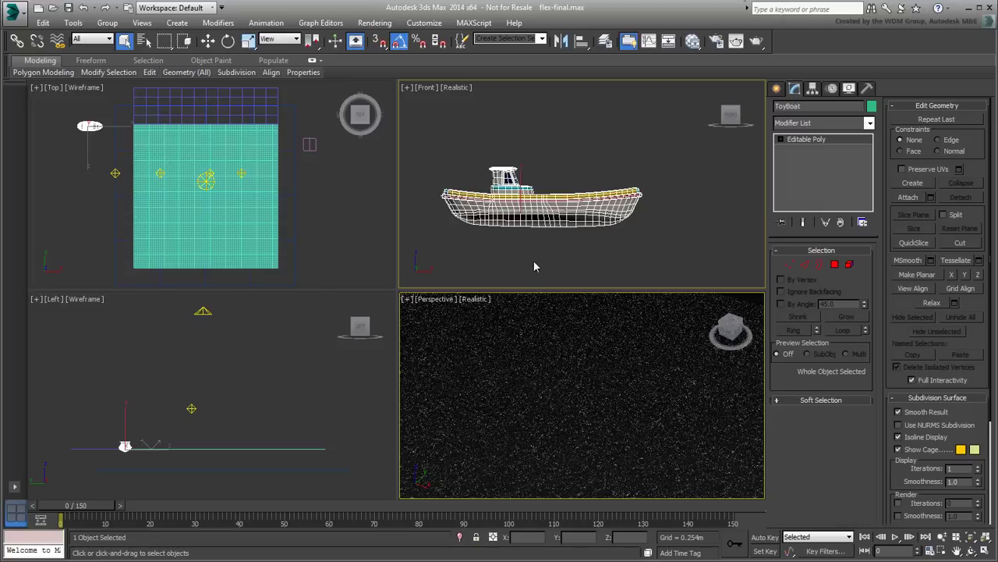
{"action": "right_click", "coordinate": [115, 114]}
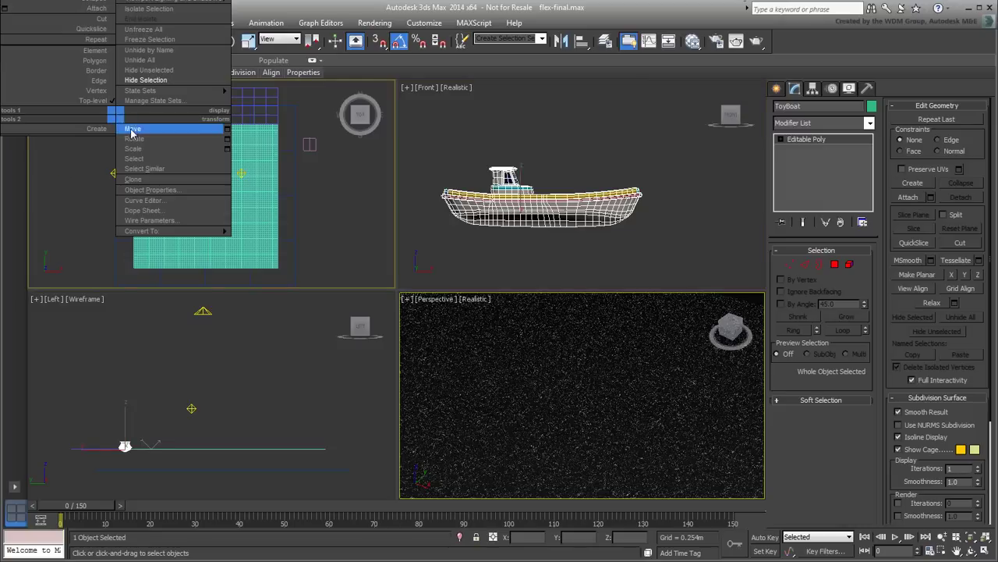
{"action": "left_click", "coordinate": [131, 127]}
{"action": "left_click_drag", "start_coordinate": [96, 114], "coordinate": [108, 188]}
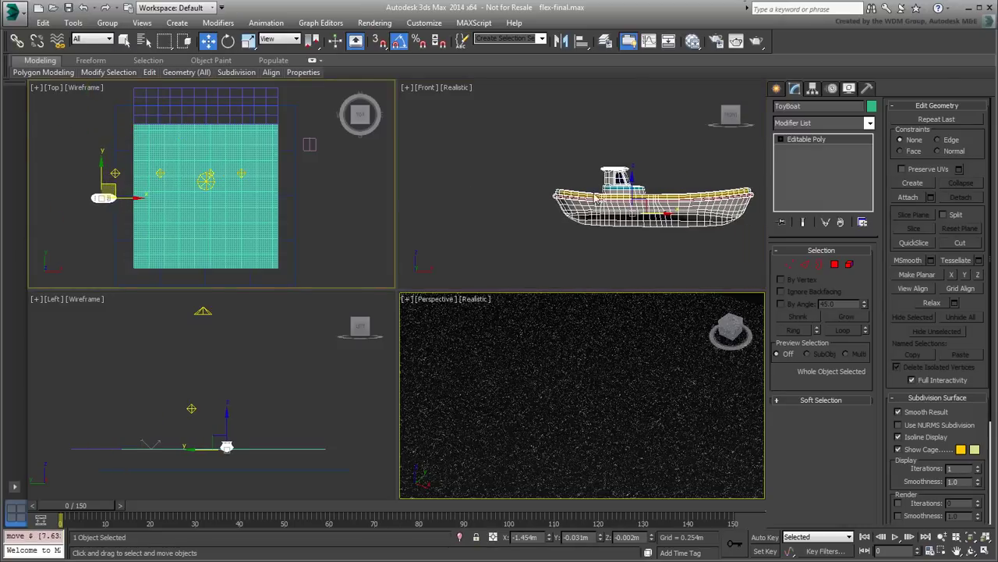
{"action": "scroll", "coordinate": [604, 199], "scroll_direction": "down", "scroll_amount": 3}
{"action": "scroll", "coordinate": [609, 206], "scroll_direction": "down", "scroll_amount": 3}
{"action": "key", "text": "F3"}
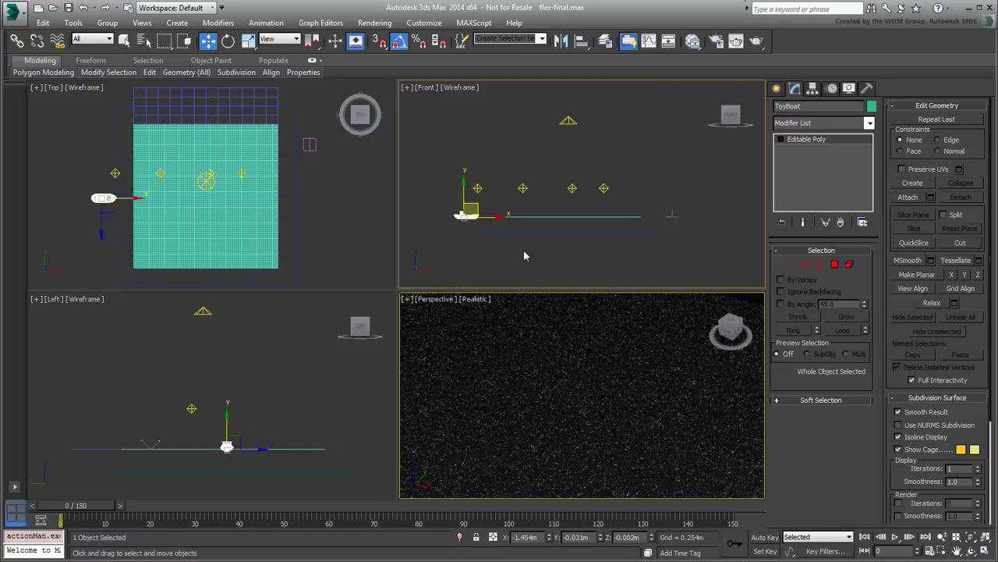
{"action": "left_click_drag", "start_coordinate": [131, 197], "coordinate": [140, 200]}
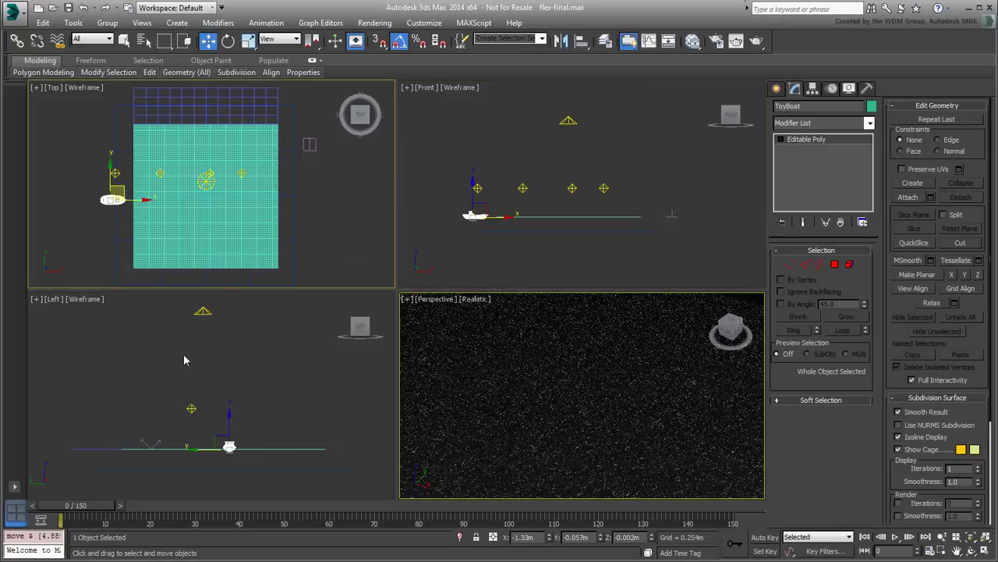
Step: With Auto Key at frame 150, move the boat past the water's right edge, then scrub back to 110
{"action": "left_click_drag", "start_coordinate": [93, 499], "coordinate": [760, 538]}
{"action": "left_click", "coordinate": [763, 538]}
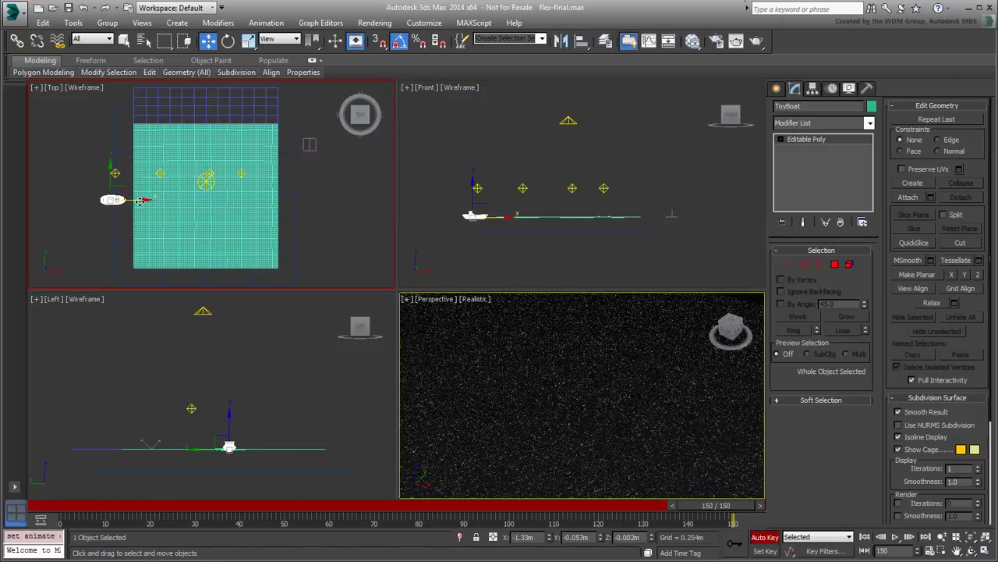
{"action": "left_click_drag", "start_coordinate": [140, 201], "coordinate": [328, 201]}
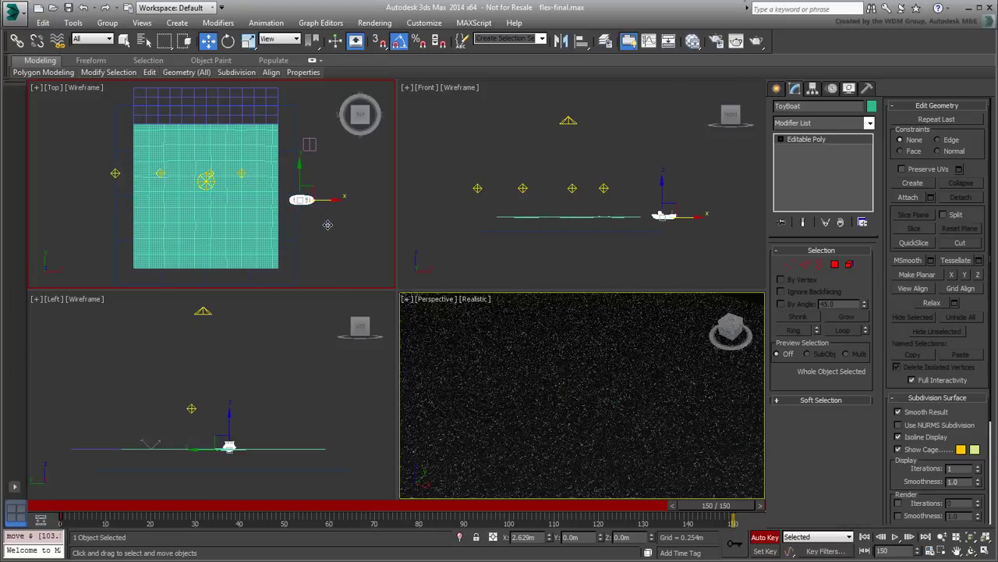
{"action": "left_click", "coordinate": [764, 537]}
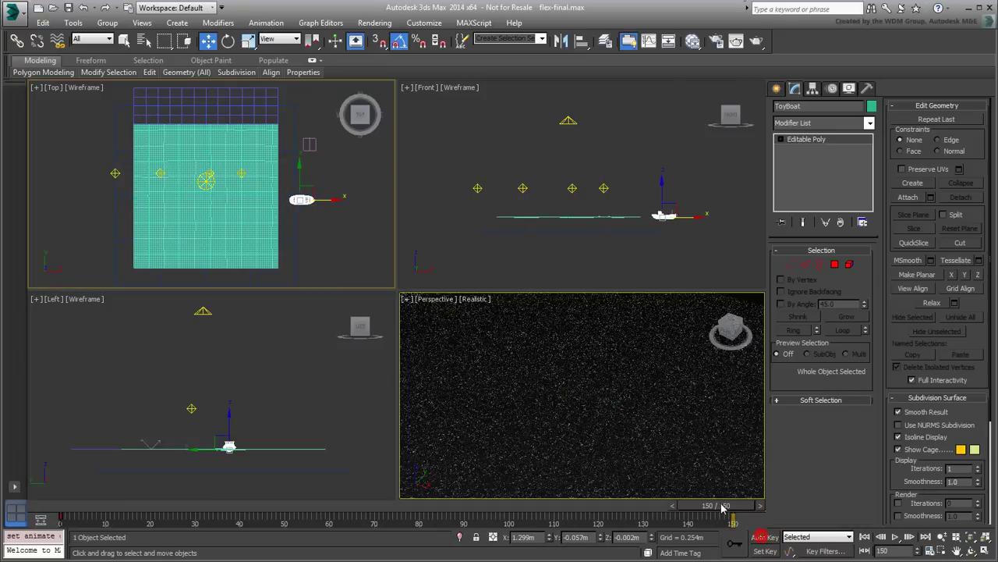
{"action": "left_click_drag", "start_coordinate": [714, 505], "coordinate": [422, 484]}
{"action": "key", "text": "w"}
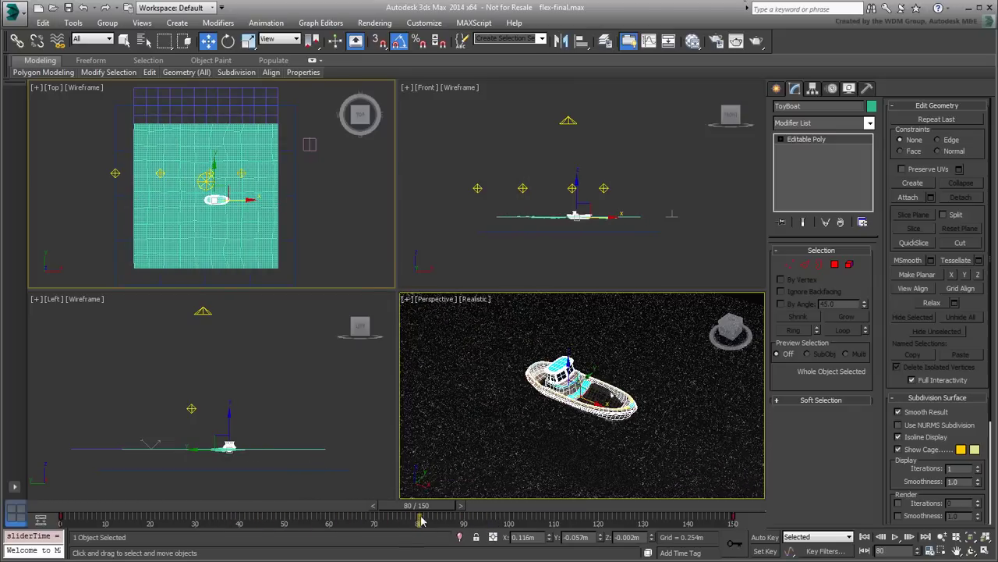
Step: At frame 0, draw a 0.113m-radius sphere centred on the boat and set it to 16 segments
{"action": "left_click_drag", "start_coordinate": [419, 507], "coordinate": [1, 519]}
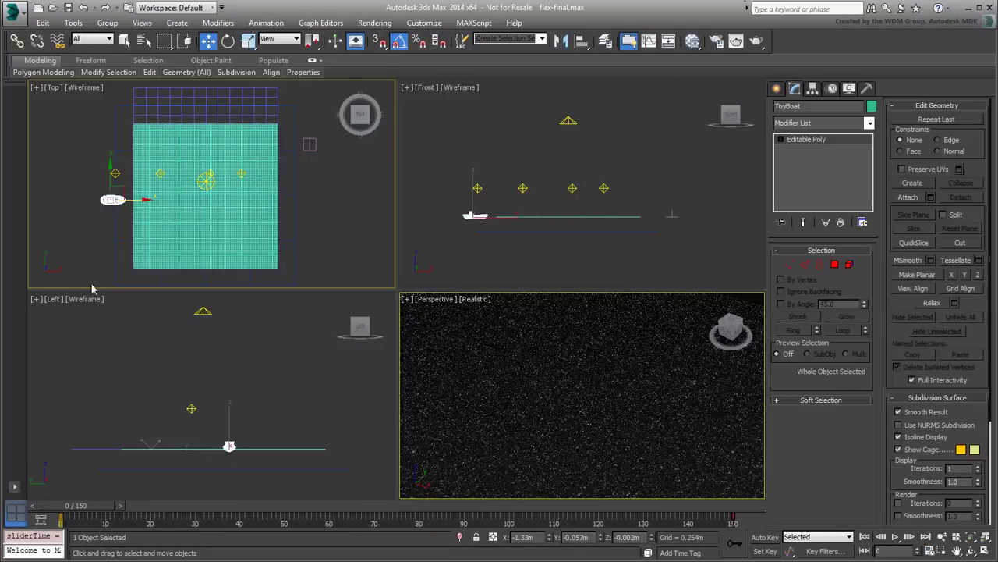
{"action": "scroll", "coordinate": [109, 201], "scroll_direction": "up", "scroll_amount": 8}
{"action": "scroll", "coordinate": [462, 236], "scroll_direction": "up", "scroll_amount": 10}
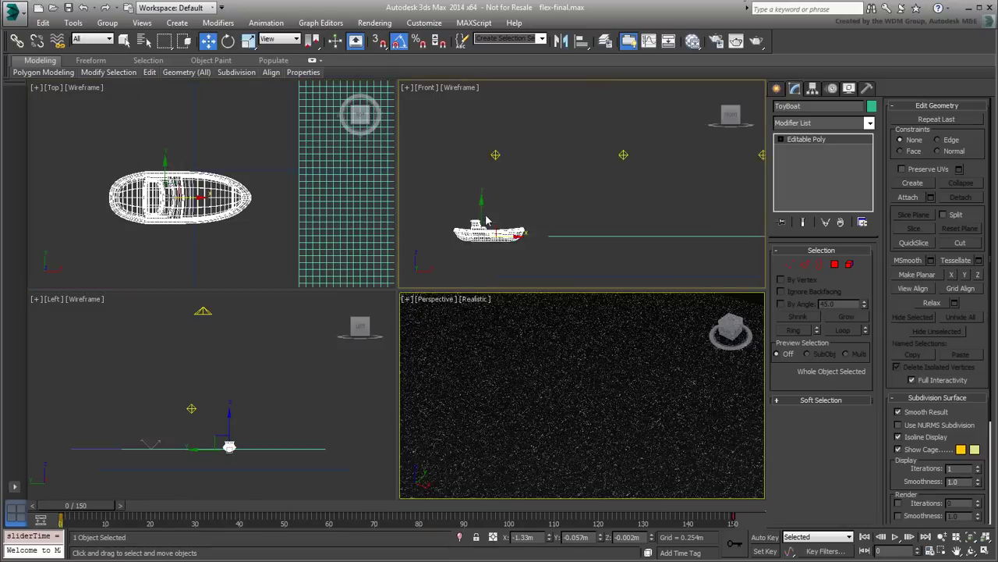
{"action": "middle_click_drag", "start_coordinate": [161, 217], "coordinate": [138, 216]}
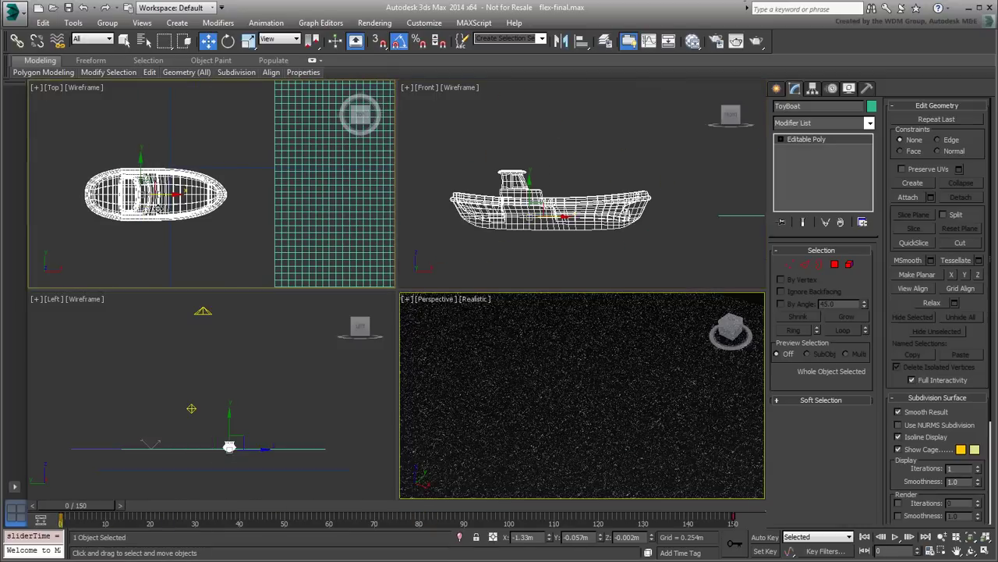
{"action": "left_click", "coordinate": [776, 88]}
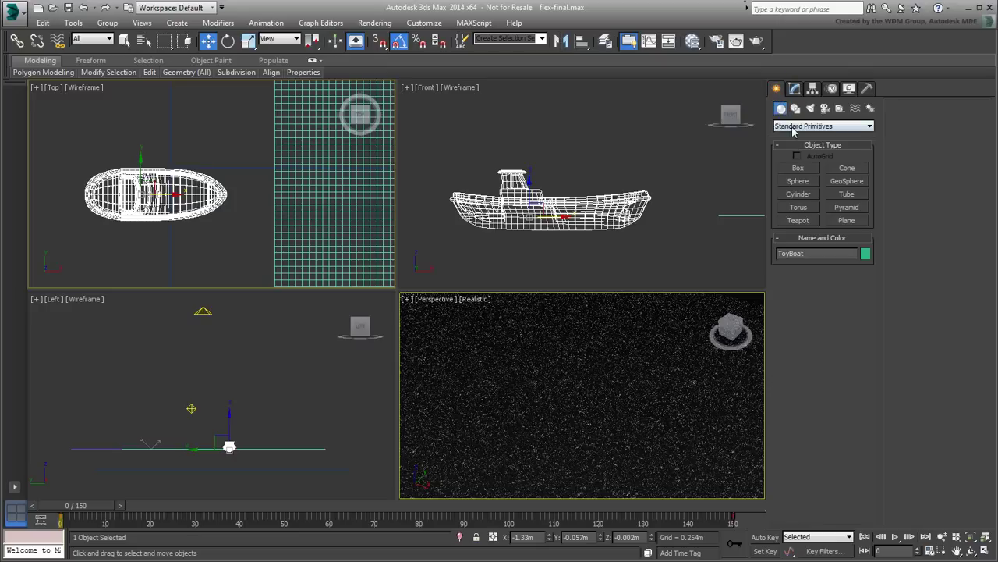
{"action": "left_click", "coordinate": [796, 181]}
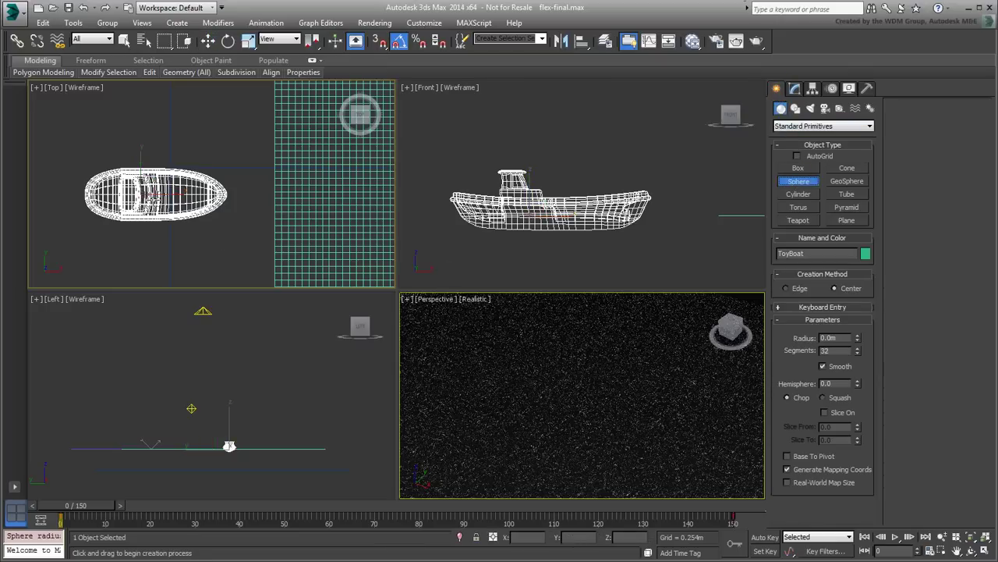
{"action": "left_click_drag", "start_coordinate": [152, 193], "coordinate": [198, 181]}
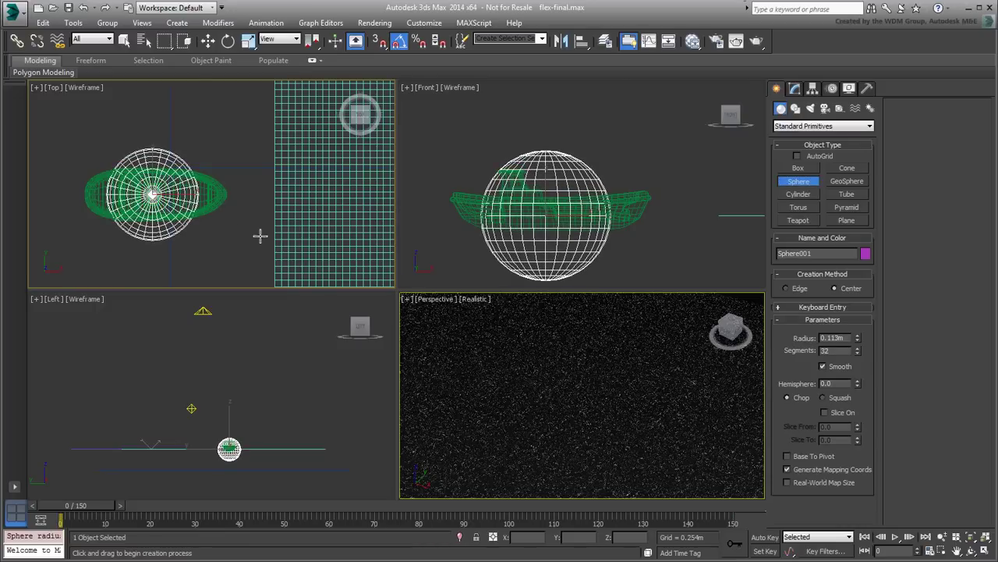
{"action": "left_click_drag", "start_coordinate": [841, 351], "coordinate": [802, 356]}
{"action": "key", "text": "Return"}
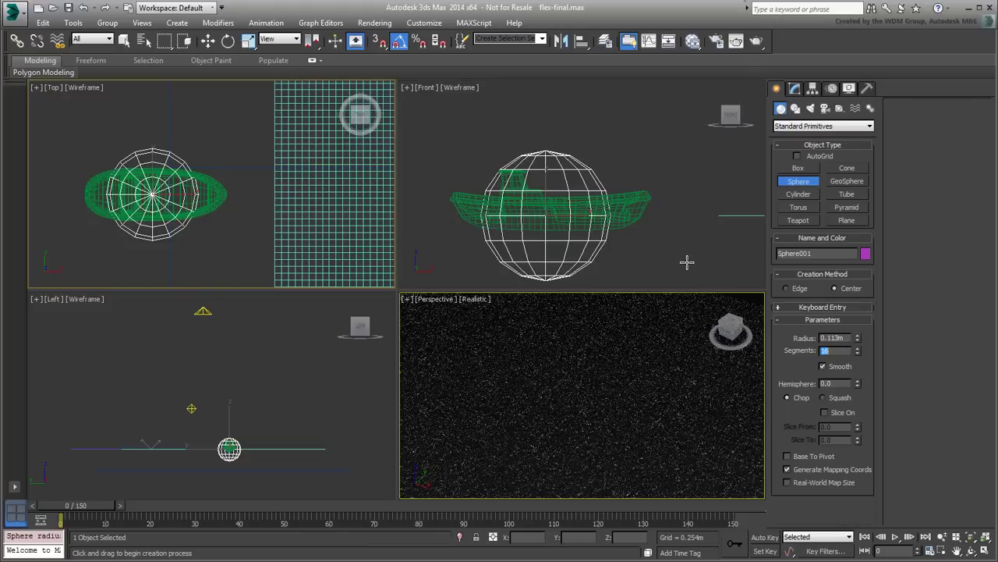
Step: Scale the sphere non-uniformly: flatten it vertically and narrow its width to fit the hull
{"action": "right_click", "coordinate": [555, 217]}
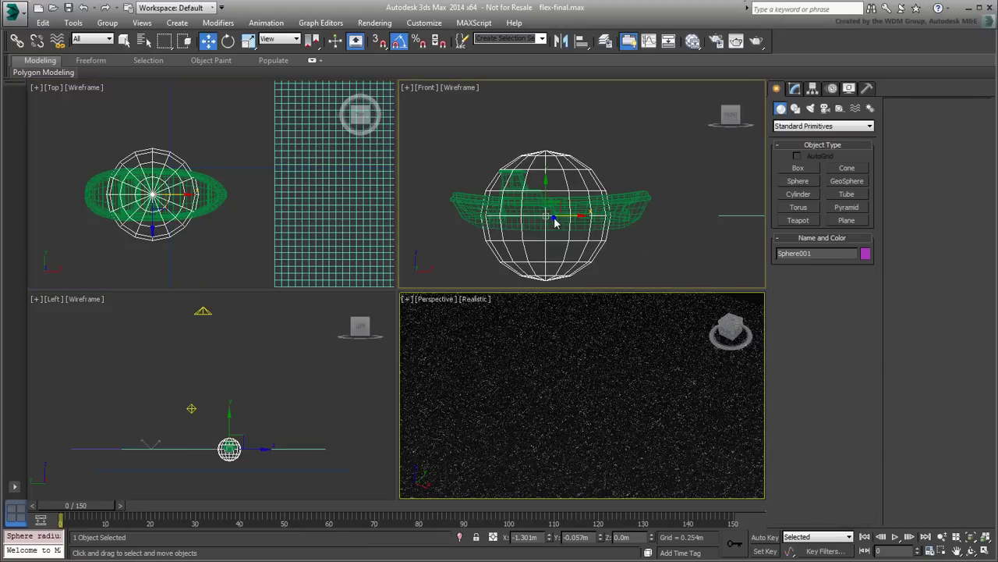
{"action": "right_click", "coordinate": [555, 224]}
{"action": "left_click", "coordinate": [575, 249]}
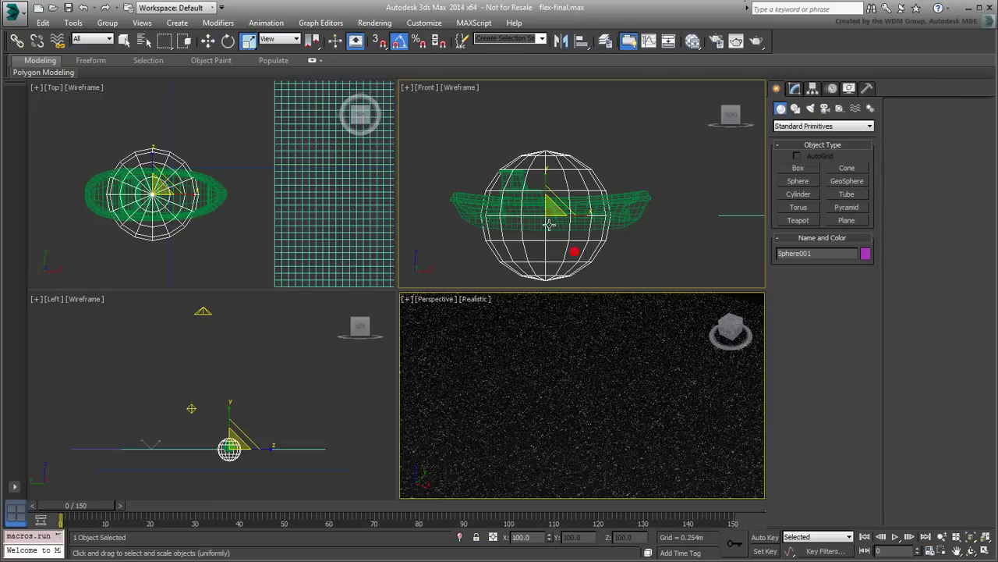
{"action": "left_click_drag", "start_coordinate": [552, 179], "coordinate": [608, 221]}
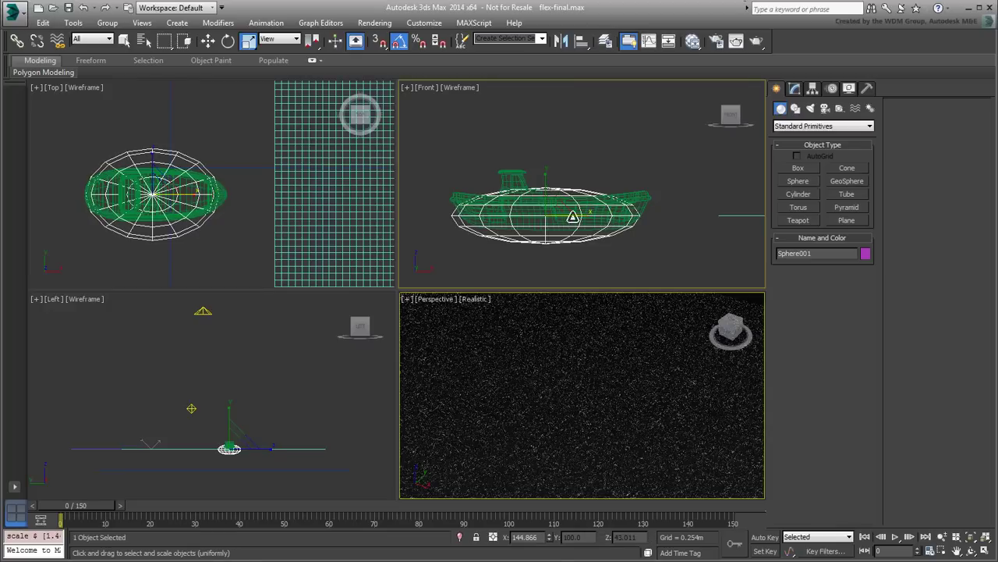
{"action": "left_click_drag", "start_coordinate": [151, 155], "coordinate": [153, 181]}
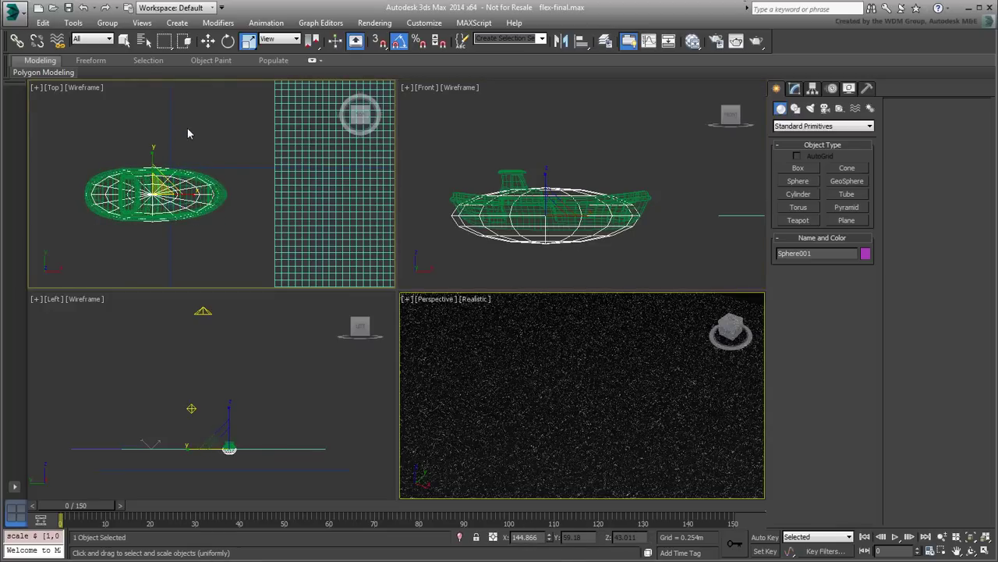
{"action": "left_click_drag", "start_coordinate": [153, 156], "coordinate": [150, 157]}
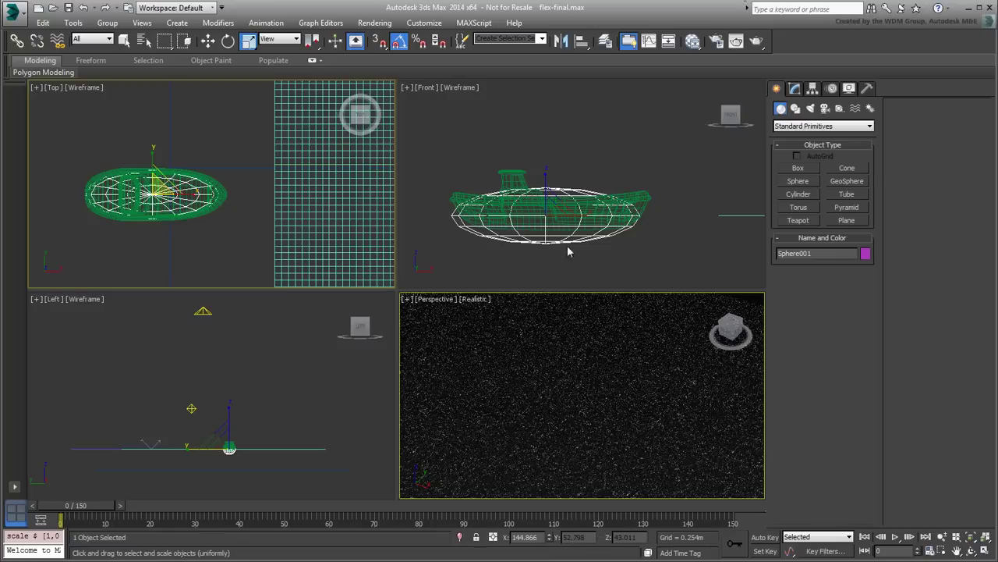
Step: Move the flattened sphere up into the hull and centre it under the boat
{"action": "right_click", "coordinate": [568, 251]}
{"action": "scroll", "coordinate": [537, 212], "scroll_direction": "up", "scroll_amount": 3}
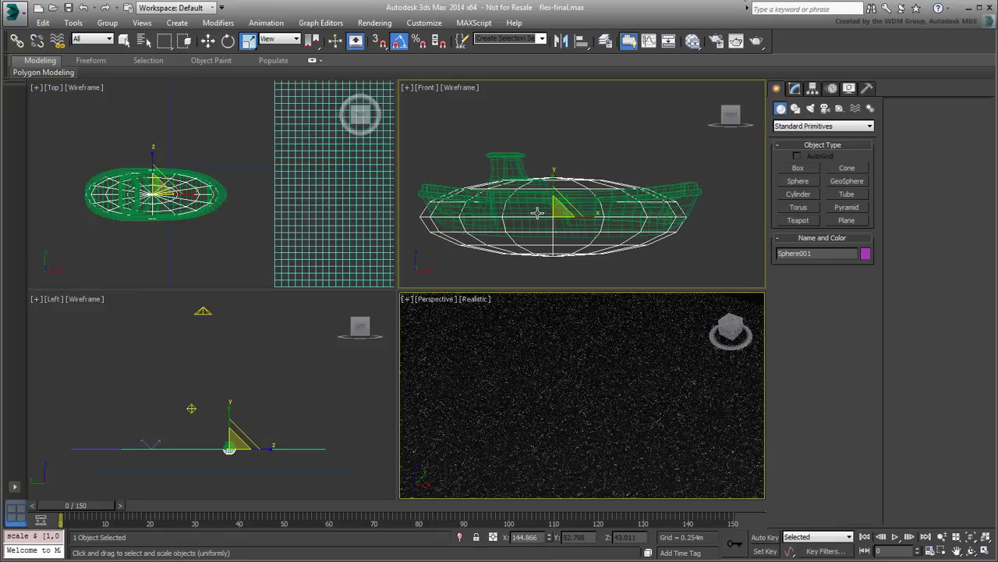
{"action": "right_click", "coordinate": [554, 202]}
{"action": "left_click", "coordinate": [581, 214]}
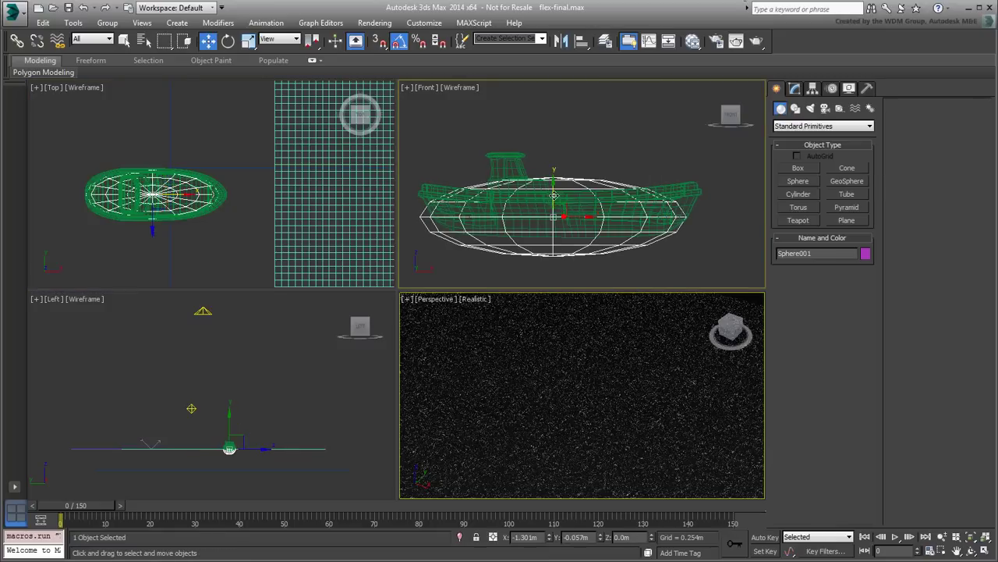
{"action": "left_click_drag", "start_coordinate": [554, 195], "coordinate": [553, 190]}
{"action": "right_click", "coordinate": [556, 188]}
{"action": "left_click", "coordinate": [577, 227]}
{"action": "right_click", "coordinate": [553, 191]}
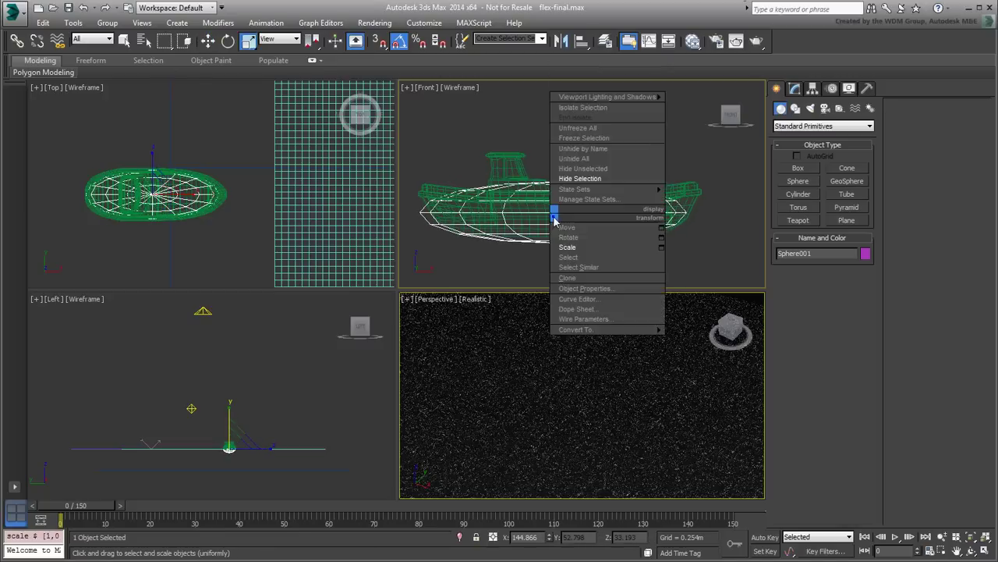
{"action": "left_click", "coordinate": [573, 204]}
{"action": "left_click_drag", "start_coordinate": [615, 236], "coordinate": [579, 236]}
{"action": "left_click_drag", "start_coordinate": [534, 182], "coordinate": [647, 211]}
{"action": "right_click", "coordinate": [647, 211]}
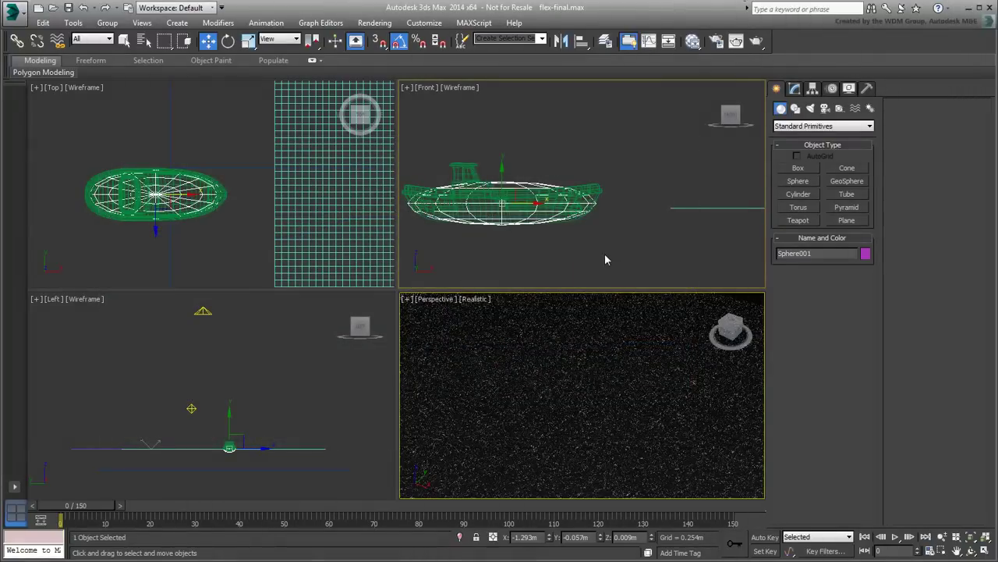
Step: Rename Sphere001 to Boat Hull
{"action": "left_click", "coordinate": [794, 89]}
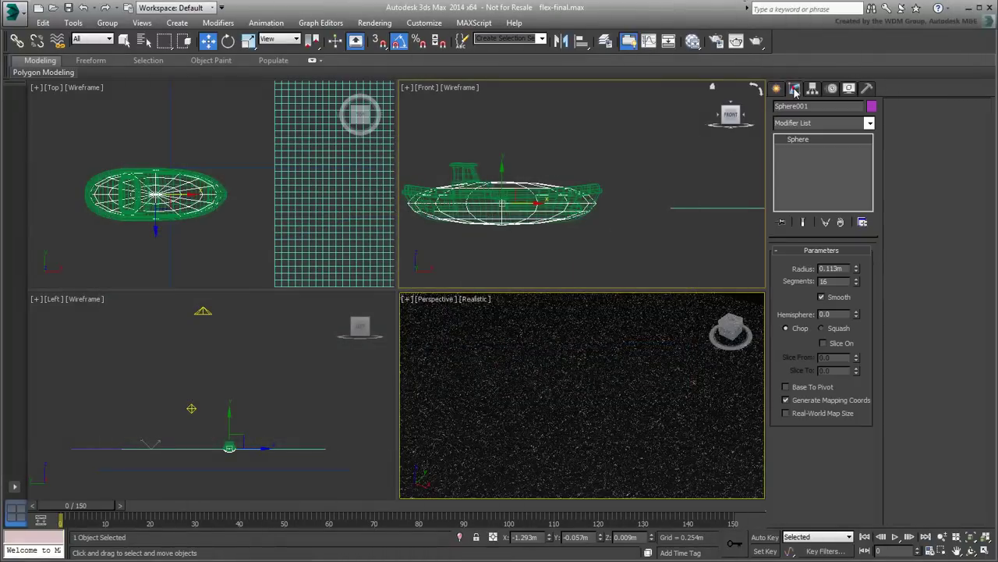
{"action": "left_click", "coordinate": [823, 107]}
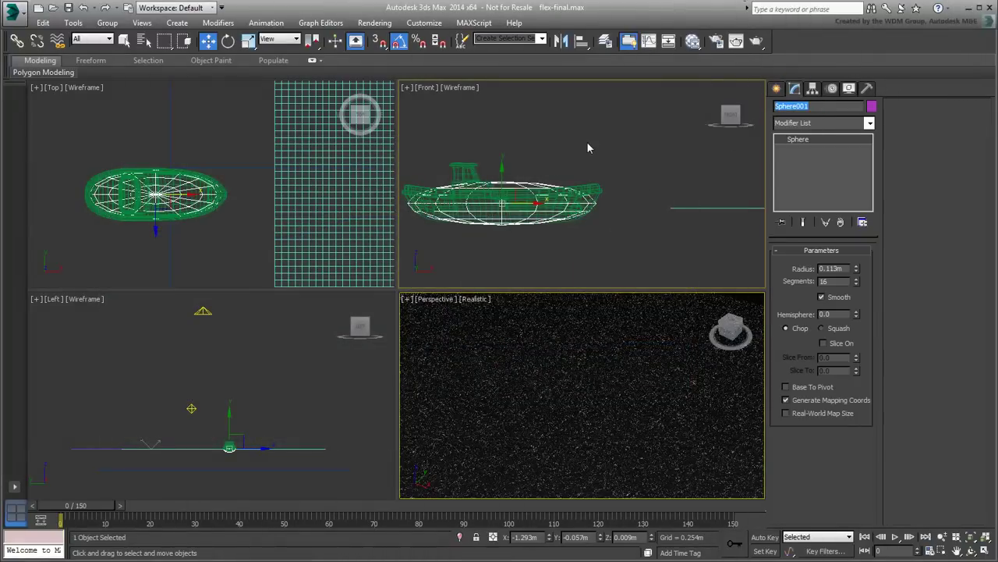
{"action": "type", "text": "Boat Hull"}
Step: Link Boat Hull to the ToyBoat as its parent and confirm it follows at frame 50
{"action": "left_click_drag", "start_coordinate": [76, 507], "coordinate": [51, 508]}
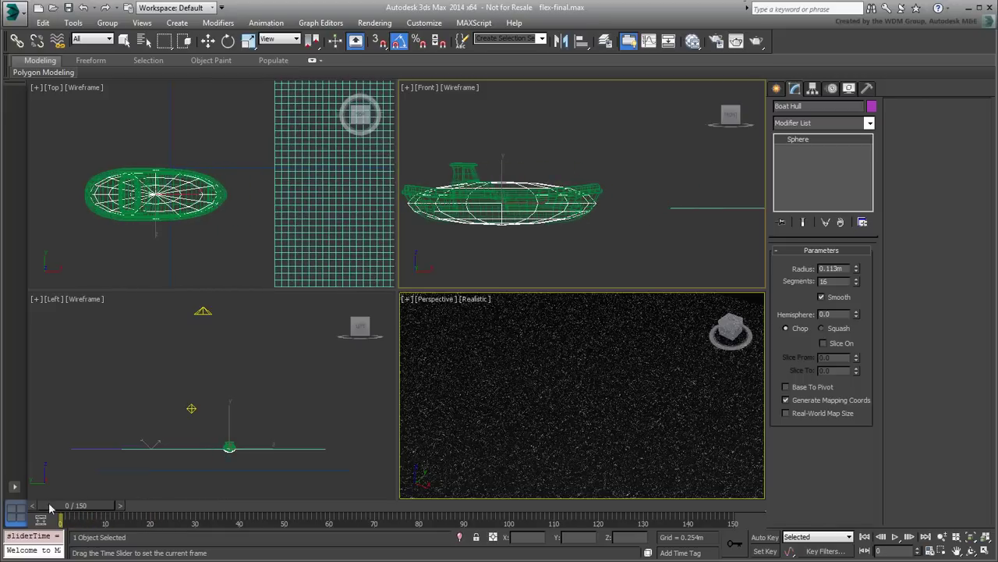
{"action": "left_click", "coordinate": [16, 41]}
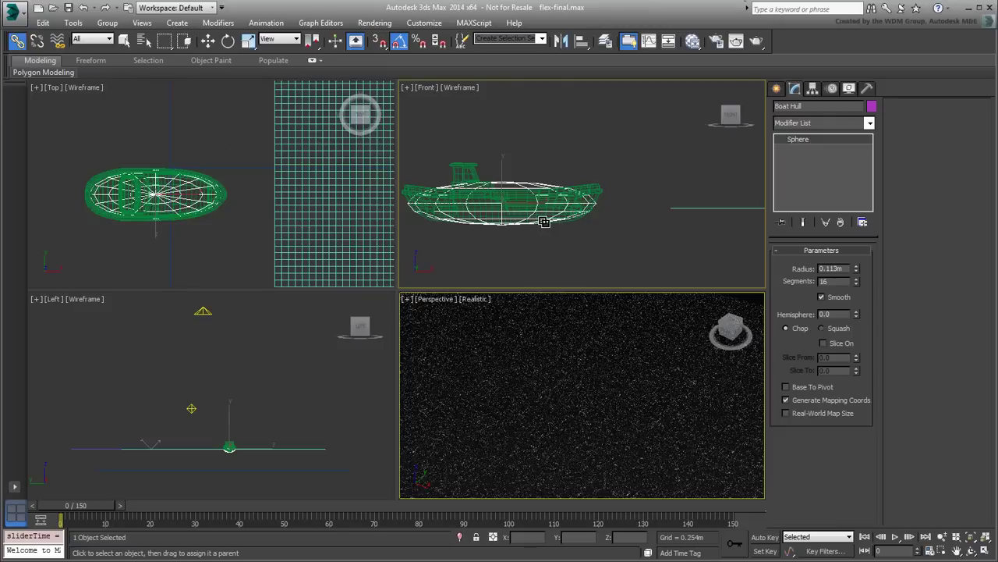
{"action": "left_click_drag", "start_coordinate": [543, 222], "coordinate": [593, 185]}
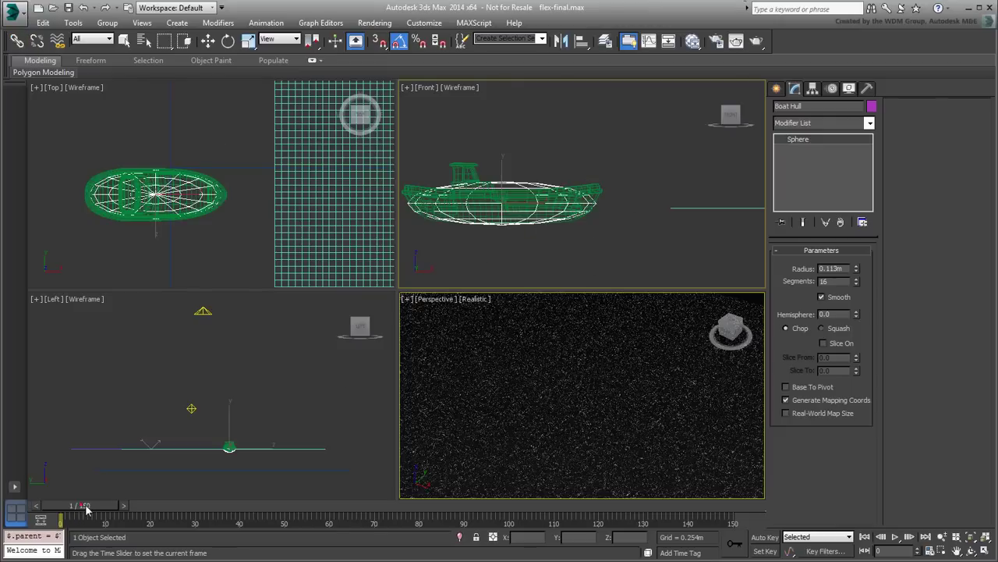
{"action": "left_click_drag", "start_coordinate": [82, 507], "coordinate": [41, 500]}
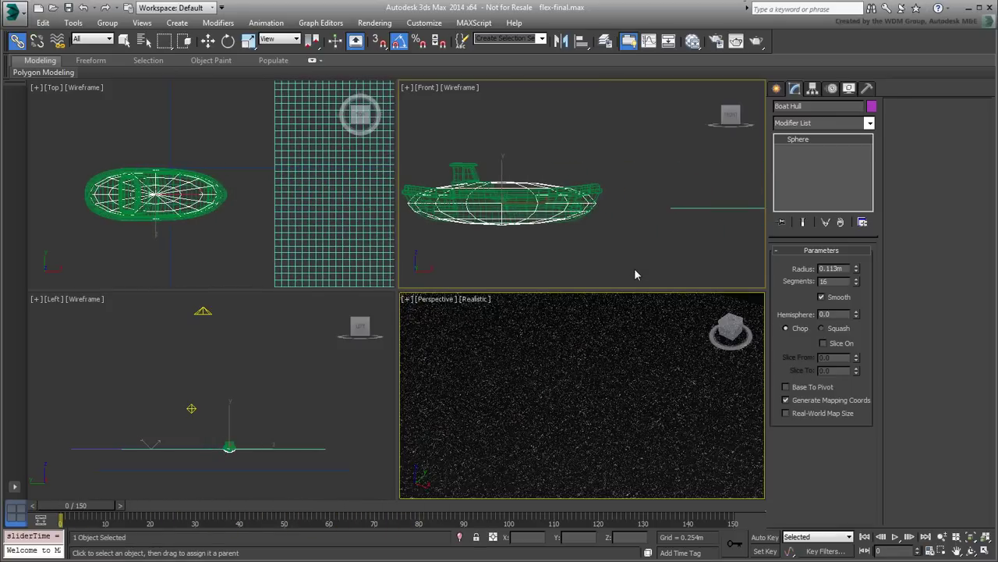
Step: Select UDeflector001 and pick the Boat Hull sphere as its deflector object
{"action": "left_click", "coordinate": [310, 189]}
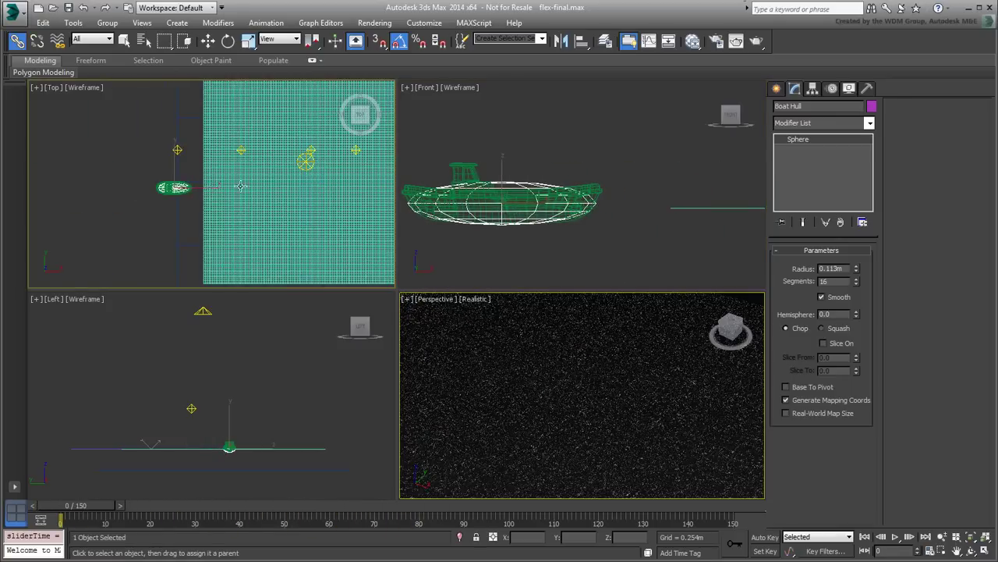
{"action": "scroll", "coordinate": [263, 220], "scroll_direction": "up", "scroll_amount": 3}
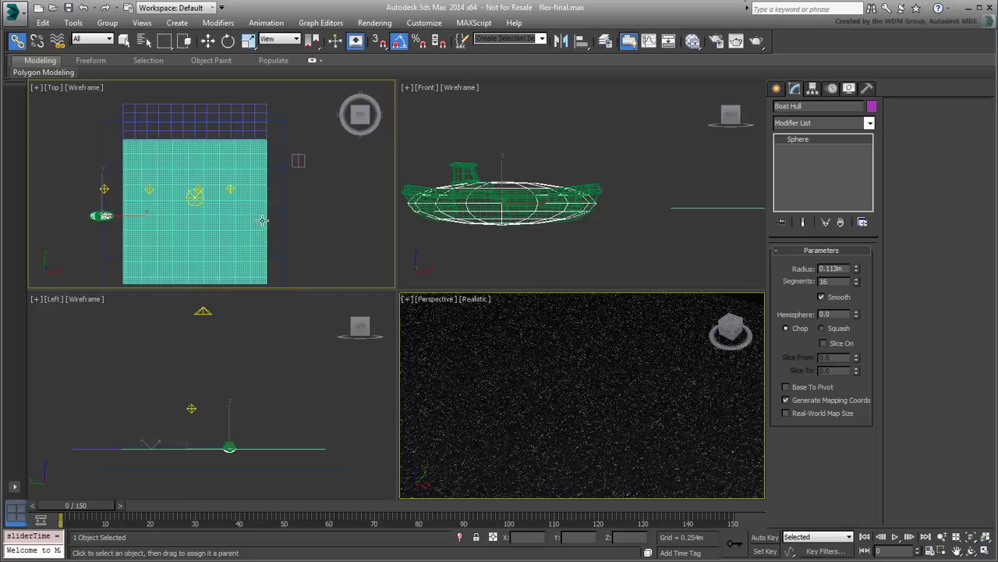
{"action": "left_click", "coordinate": [300, 161]}
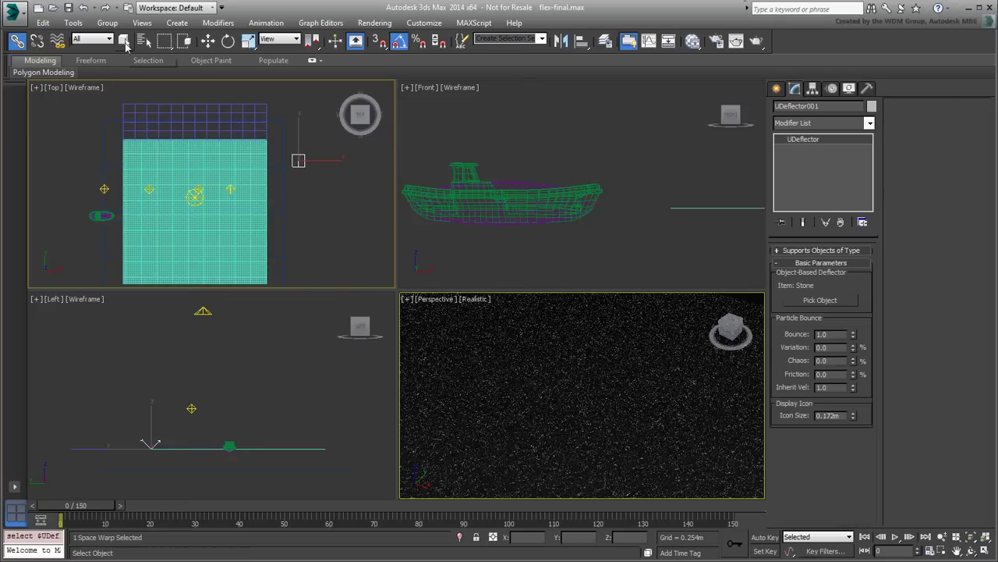
{"action": "left_click", "coordinate": [124, 42]}
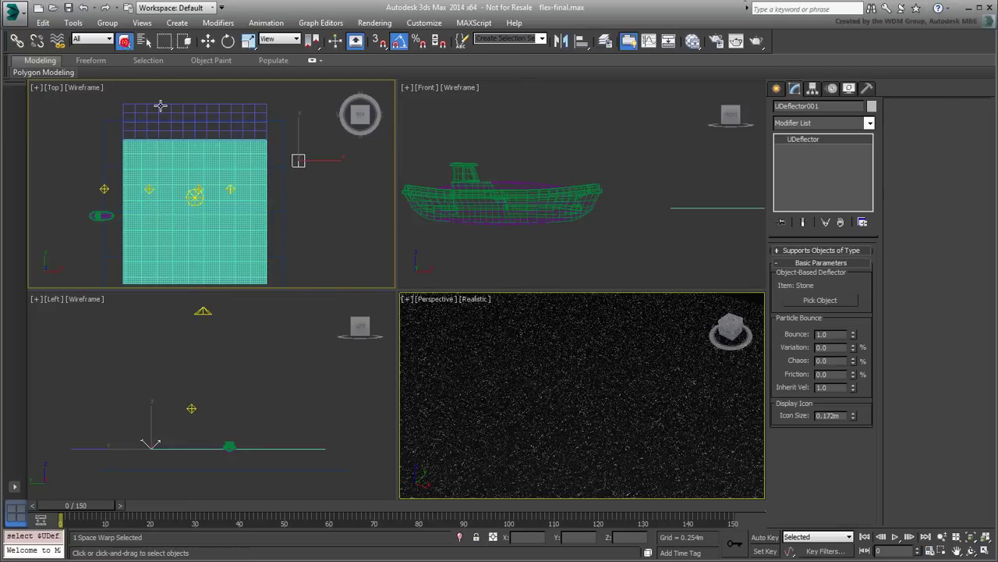
{"action": "left_click", "coordinate": [818, 303]}
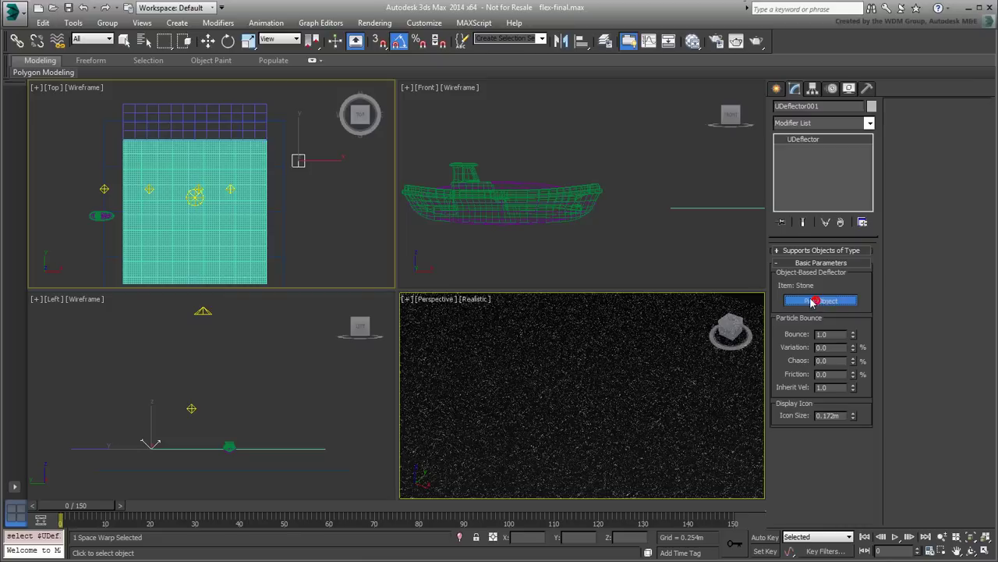
{"action": "left_click", "coordinate": [514, 182]}
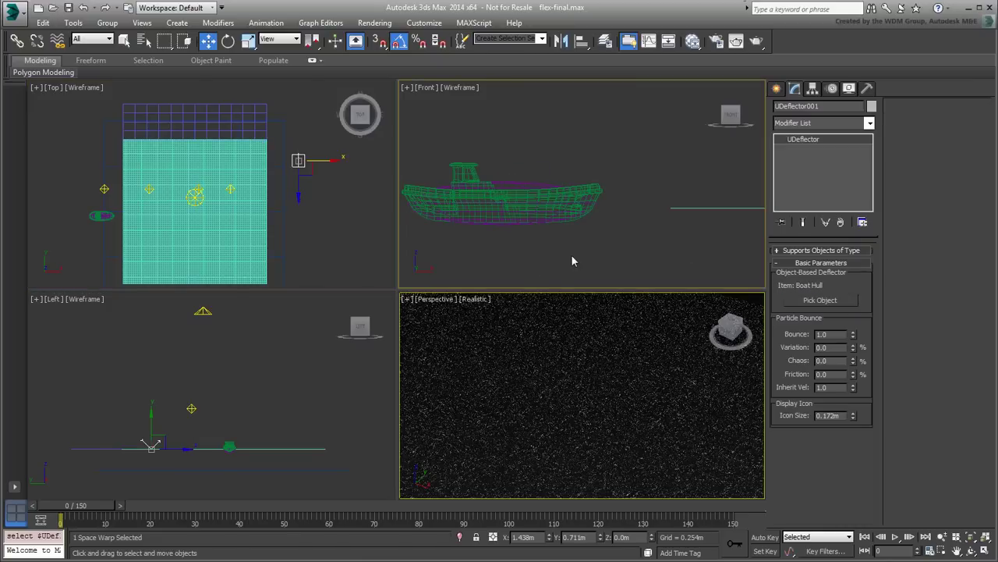
Step: Uncheck Renderable in Boat Hull's Object Properties, then hide the sphere
{"action": "left_click", "coordinate": [519, 185]}
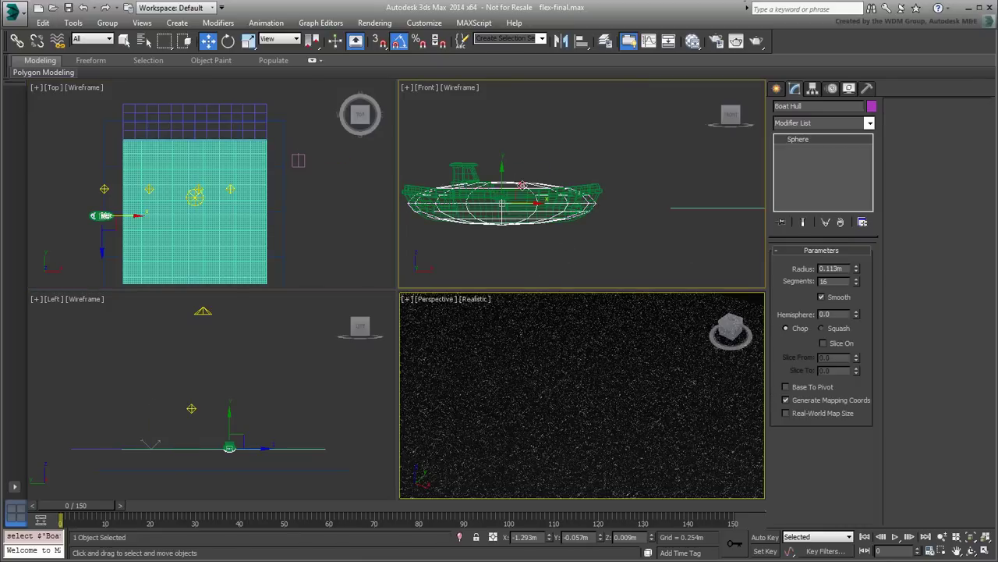
{"action": "right_click", "coordinate": [521, 185]}
{"action": "left_click", "coordinate": [555, 258]}
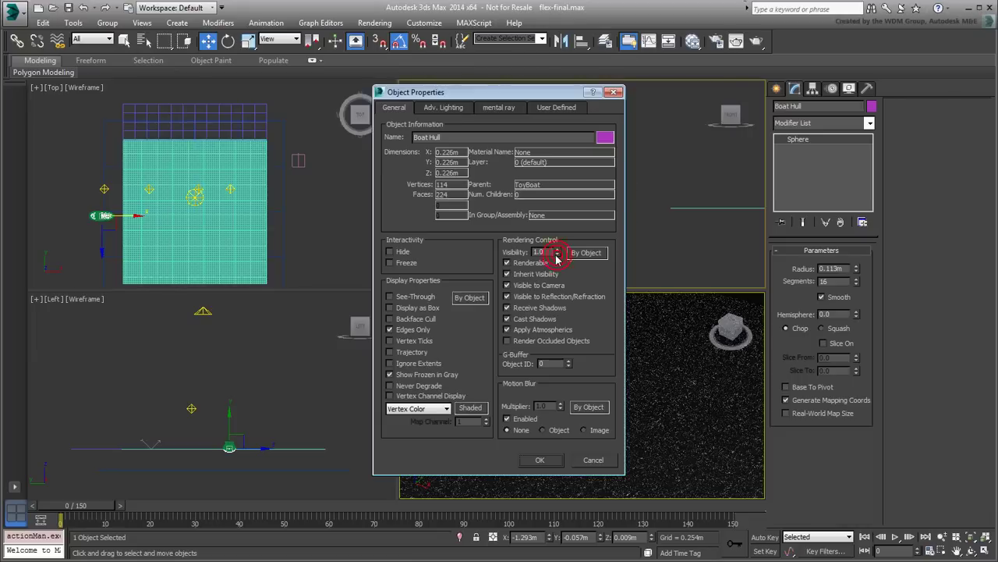
{"action": "left_click", "coordinate": [518, 264]}
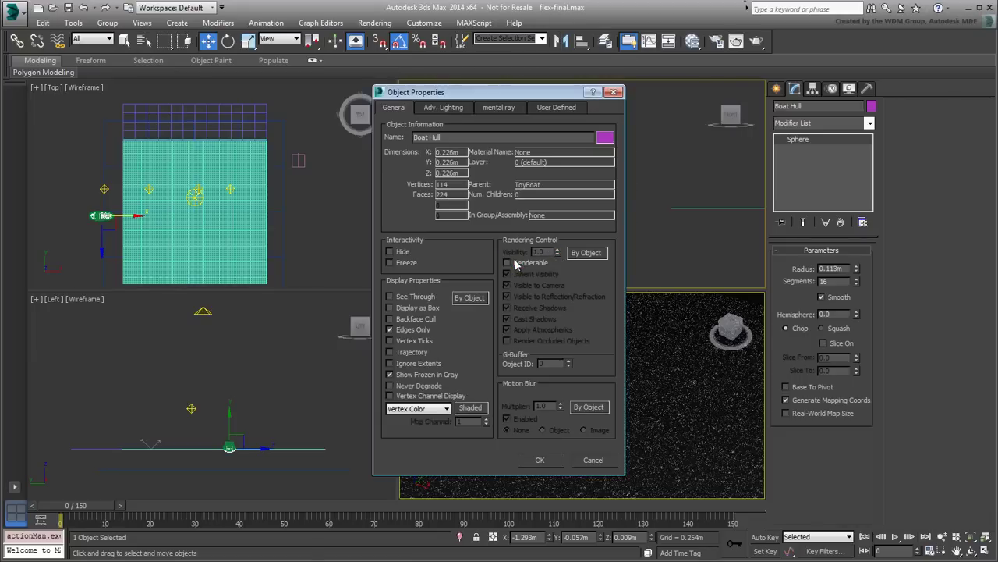
{"action": "left_click", "coordinate": [540, 459]}
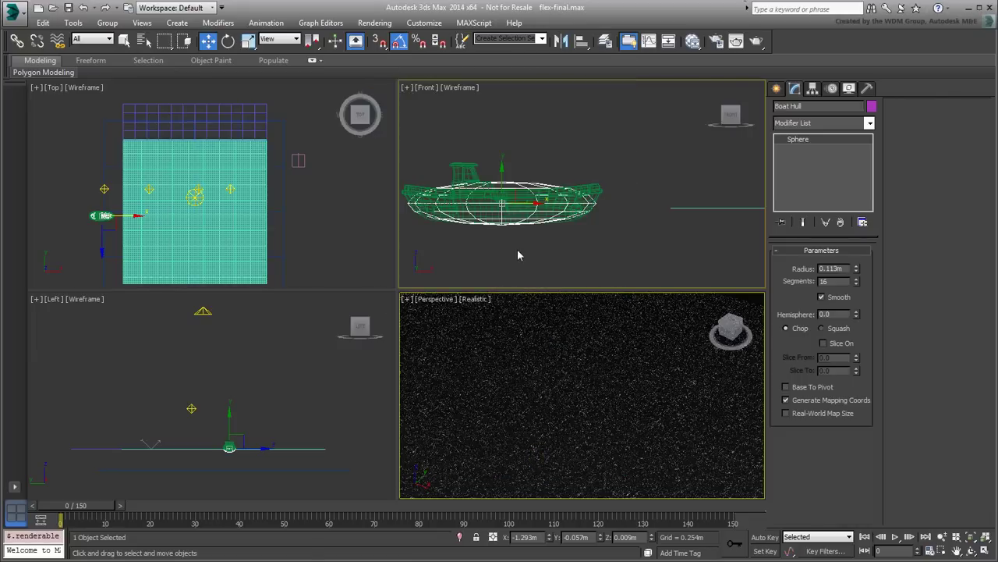
{"action": "right_click", "coordinate": [527, 209]}
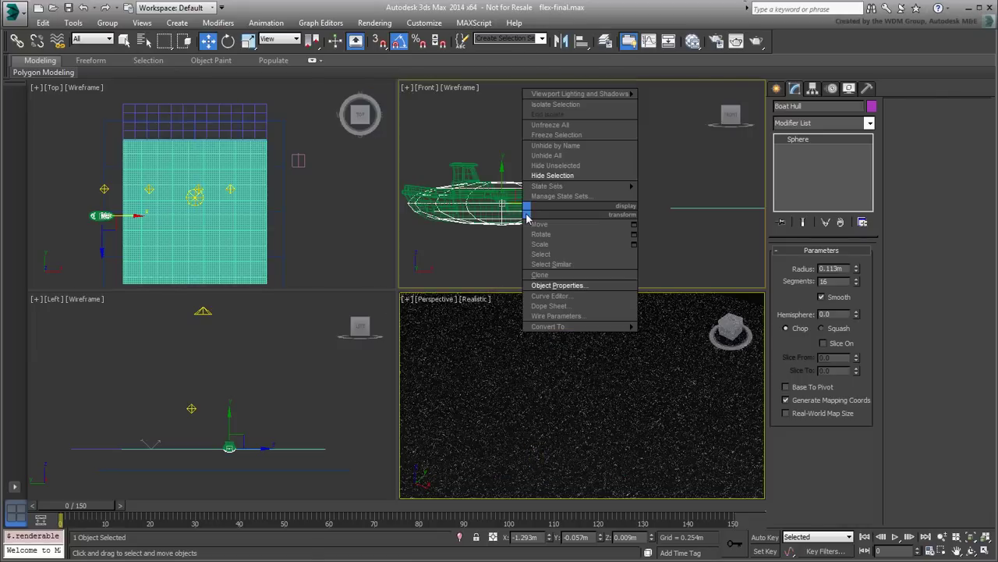
{"action": "left_click", "coordinate": [556, 177]}
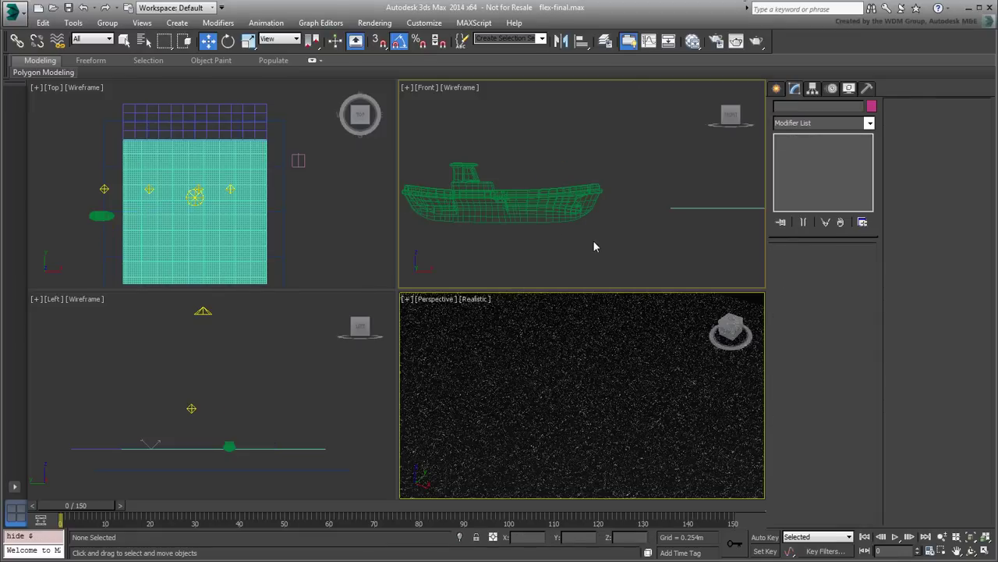
Step: Disable TurboSmooth and Point Cache, enable Flex, and run Create Simple Soft Body
{"action": "left_click", "coordinate": [598, 370]}
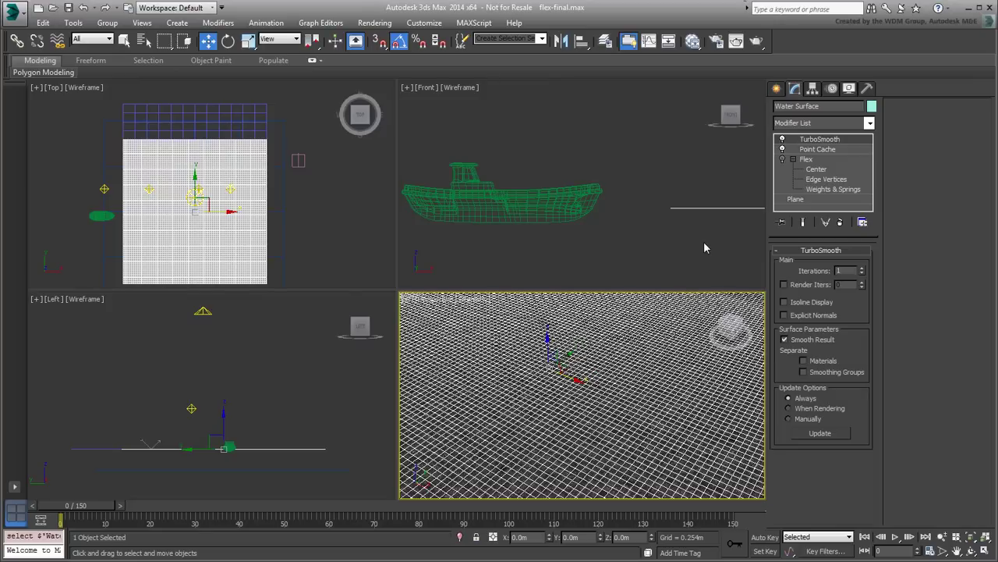
{"action": "left_click", "coordinate": [783, 140]}
{"action": "left_click", "coordinate": [782, 149]}
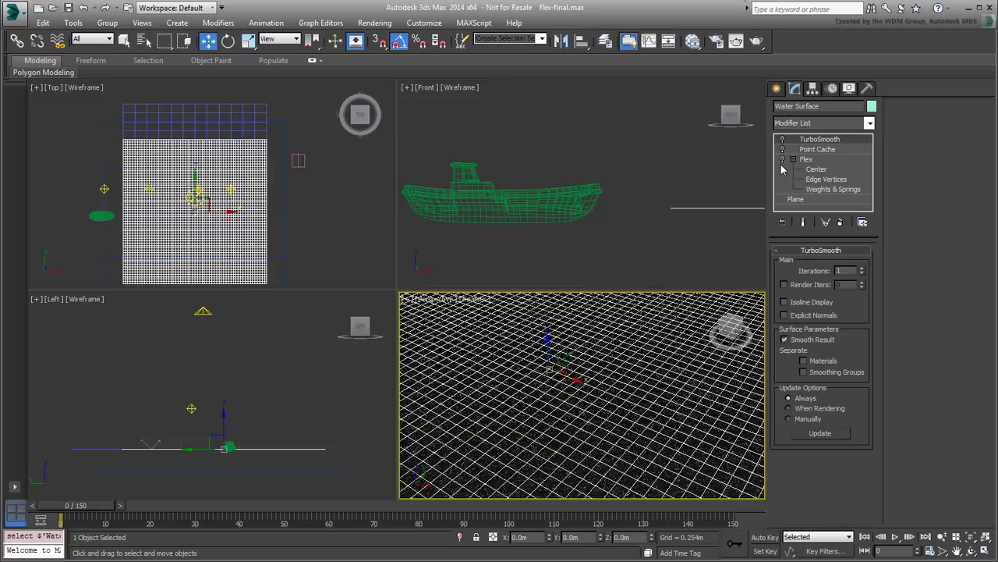
{"action": "left_click", "coordinate": [782, 159]}
{"action": "left_click", "coordinate": [808, 160]}
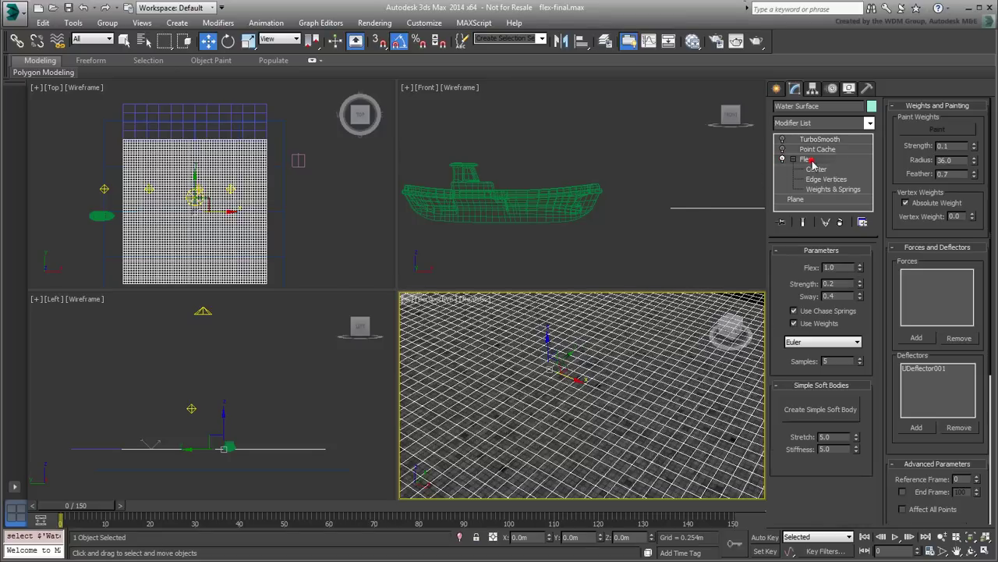
{"action": "left_click", "coordinate": [811, 411]}
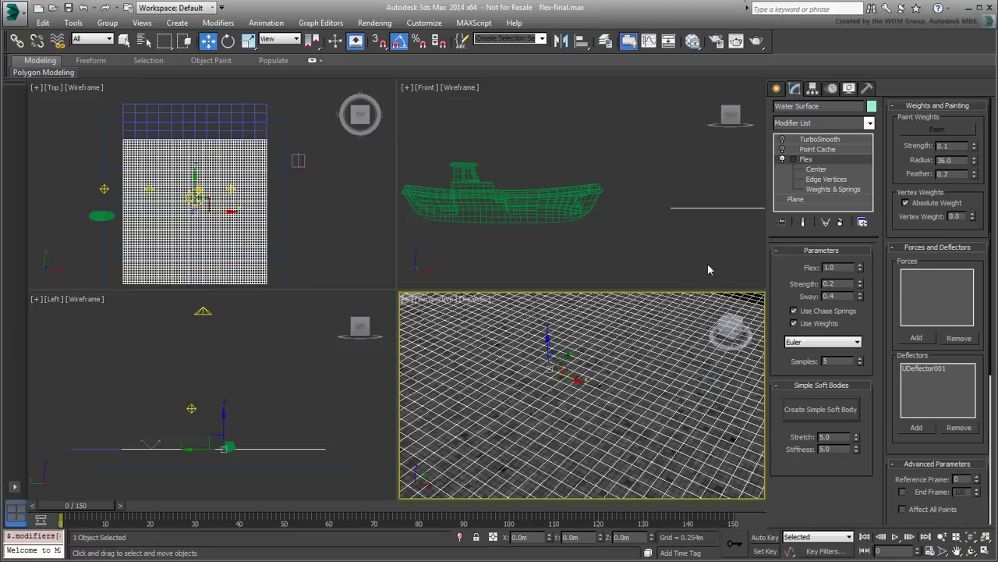
Step: Turn the Water Surface's Point Cache back on and assign a new cache file, myWakes.xml
{"action": "left_click", "coordinate": [782, 147]}
{"action": "left_click", "coordinate": [827, 153]}
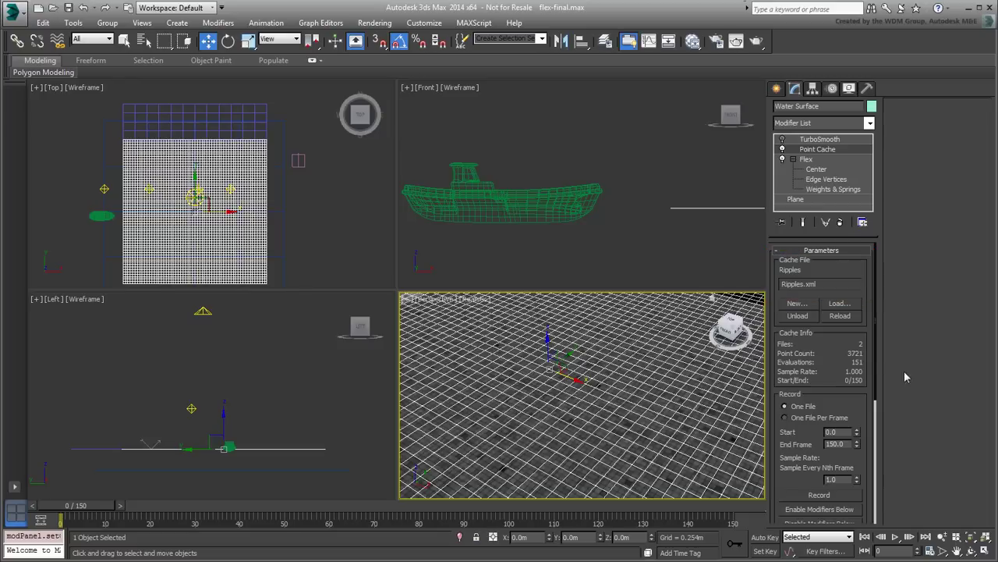
{"action": "left_click", "coordinate": [796, 303]}
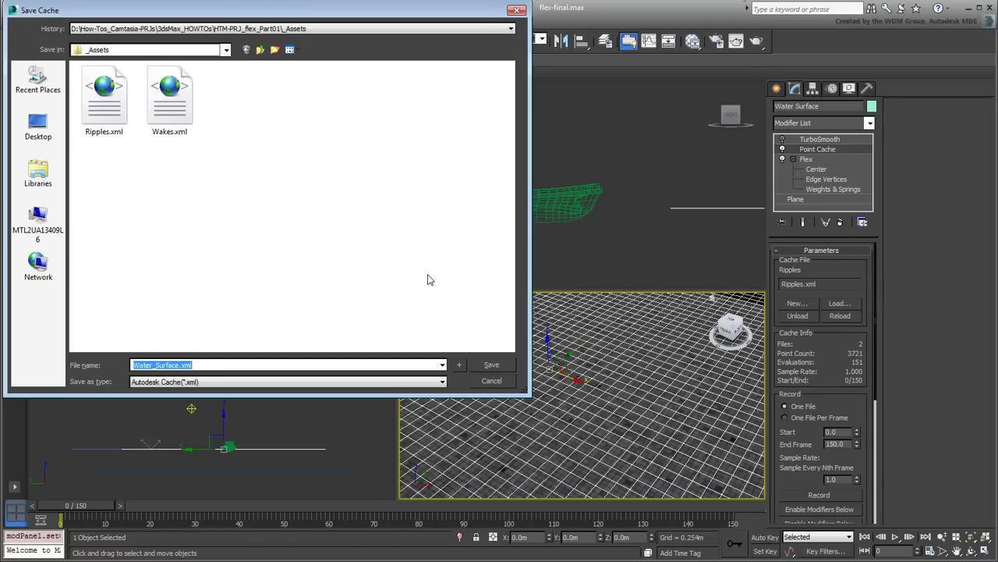
{"action": "type", "text": "myWa"}
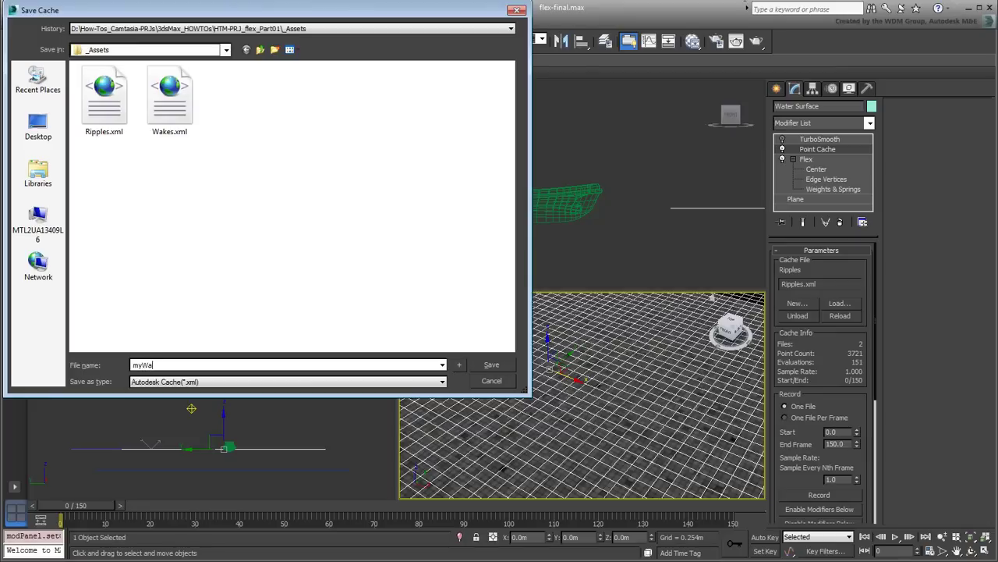
{"action": "type", "text": "kes"}
{"action": "left_click", "coordinate": [492, 365]}
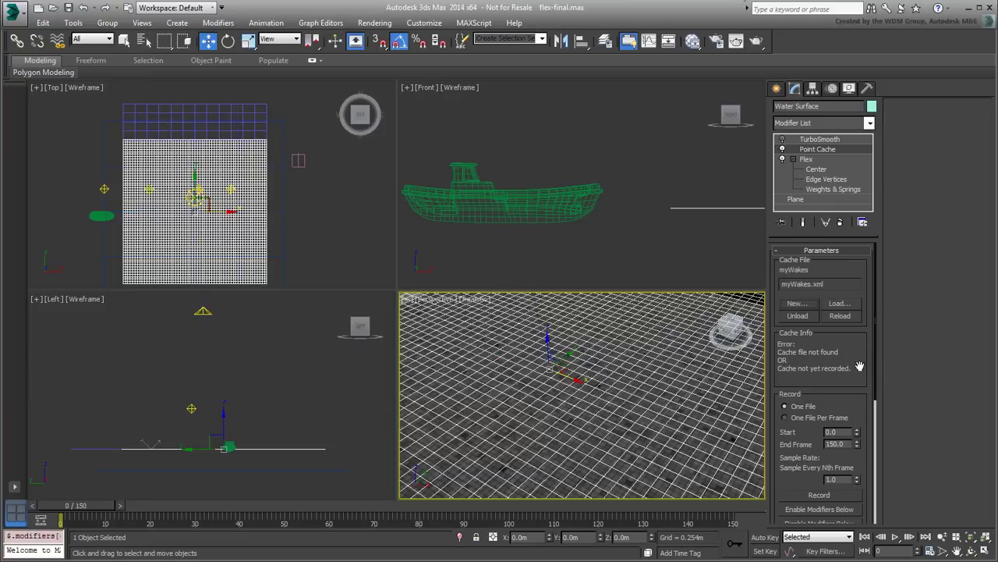
Step: Record myWakes.xml for frames 0–150, disable modifiers below the cache, and maximize the Perspective view
{"action": "left_click", "coordinate": [824, 496]}
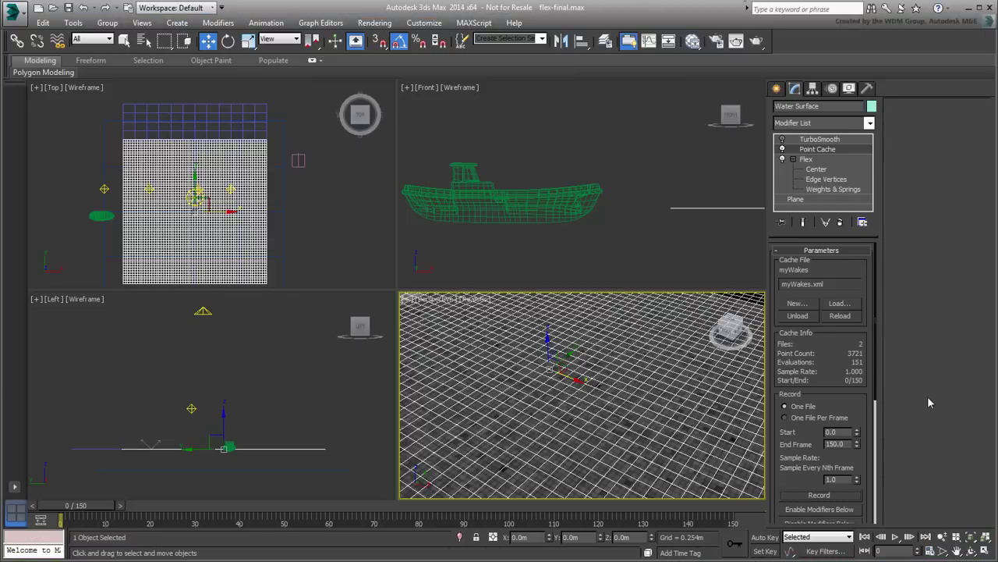
{"action": "left_click_drag", "start_coordinate": [842, 387], "coordinate": [830, 312]}
{"action": "left_click", "coordinate": [819, 449]}
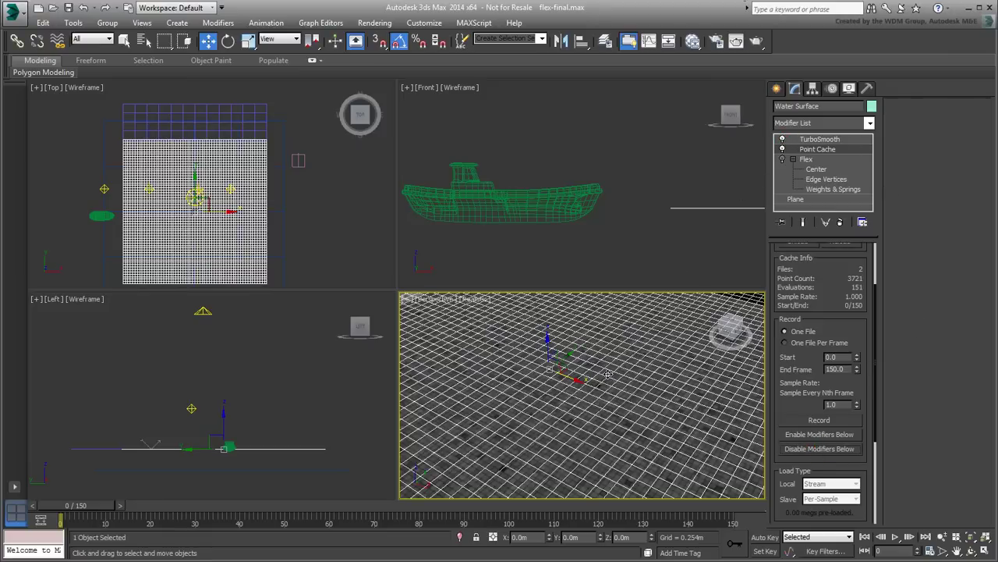
{"action": "key", "text": "alt+w"}
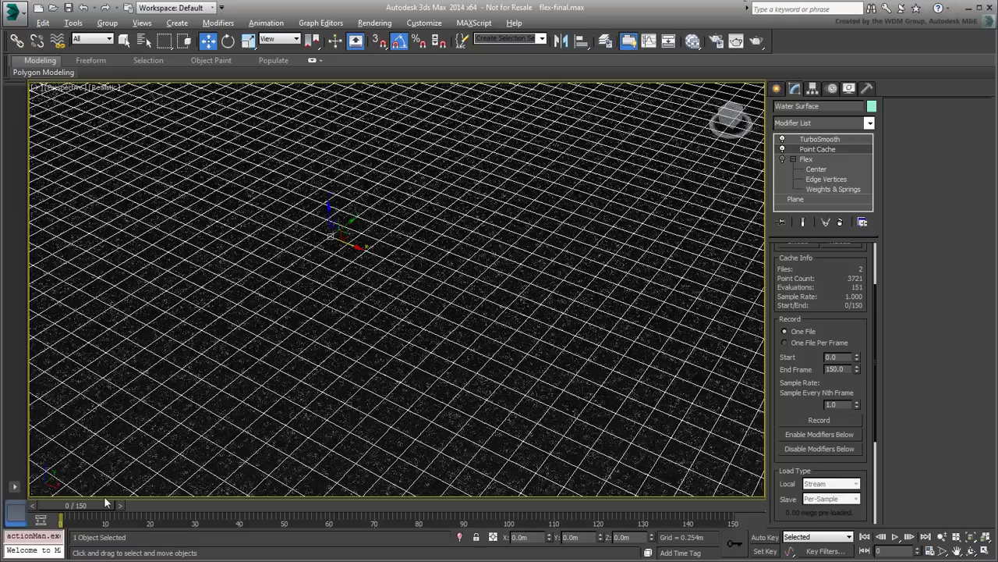
Step: Scrub the timeline to frame 80 to inspect the cached wake around the toy boat
{"action": "left_click_drag", "start_coordinate": [88, 507], "coordinate": [421, 522]}
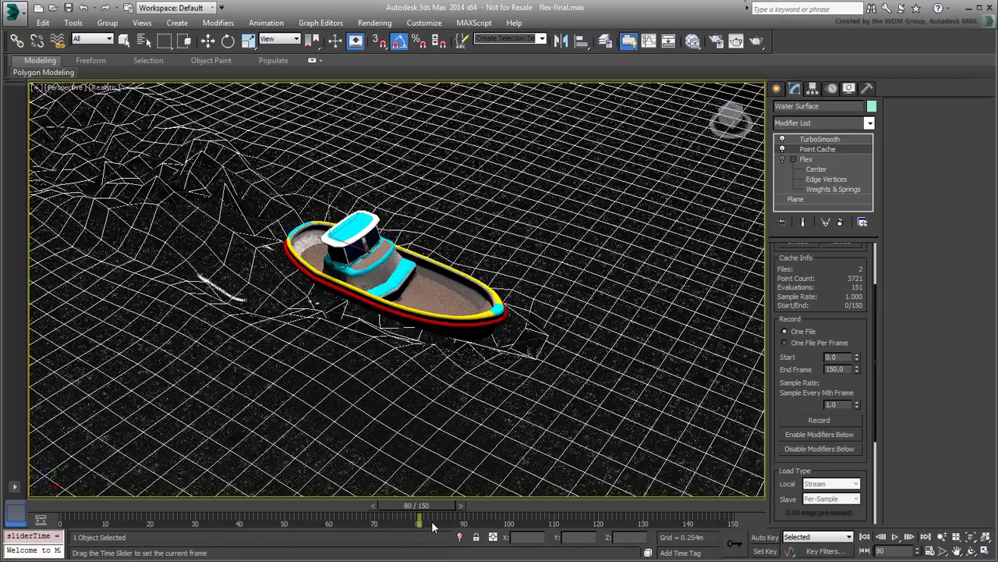
{"action": "key", "text": "w"}
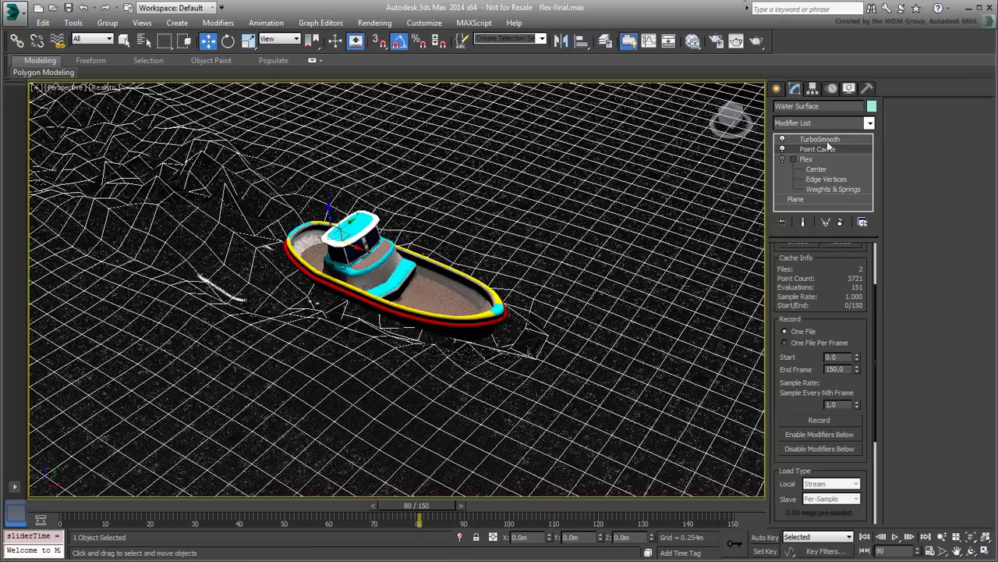
Step: Set the Point Cache playback Strength from 2.0 to 1.0
{"action": "left_click_drag", "start_coordinate": [867, 343], "coordinate": [875, 180]}
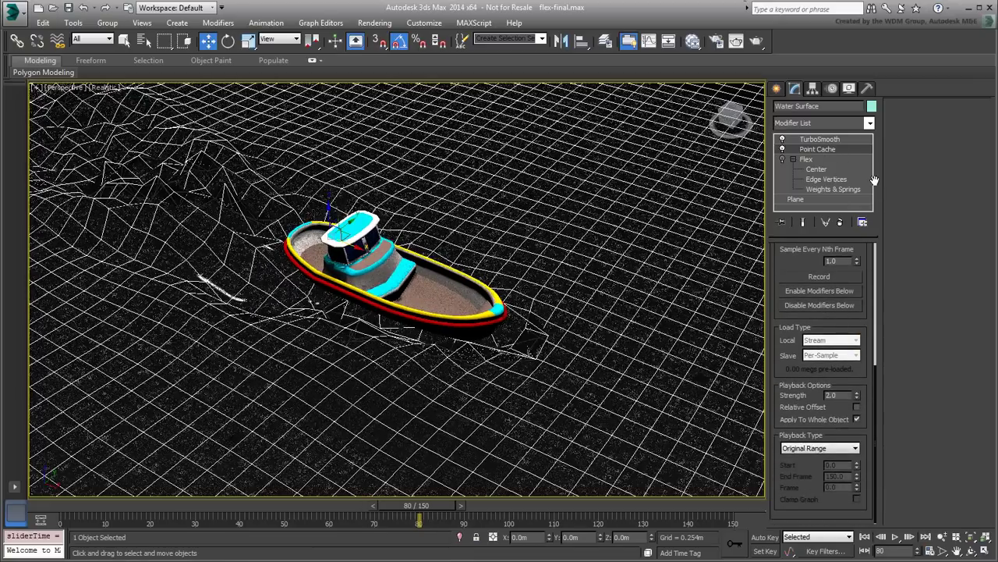
{"action": "double_click", "coordinate": [836, 395]}
{"action": "type", "text": "1"}
{"action": "key", "text": "Return"}
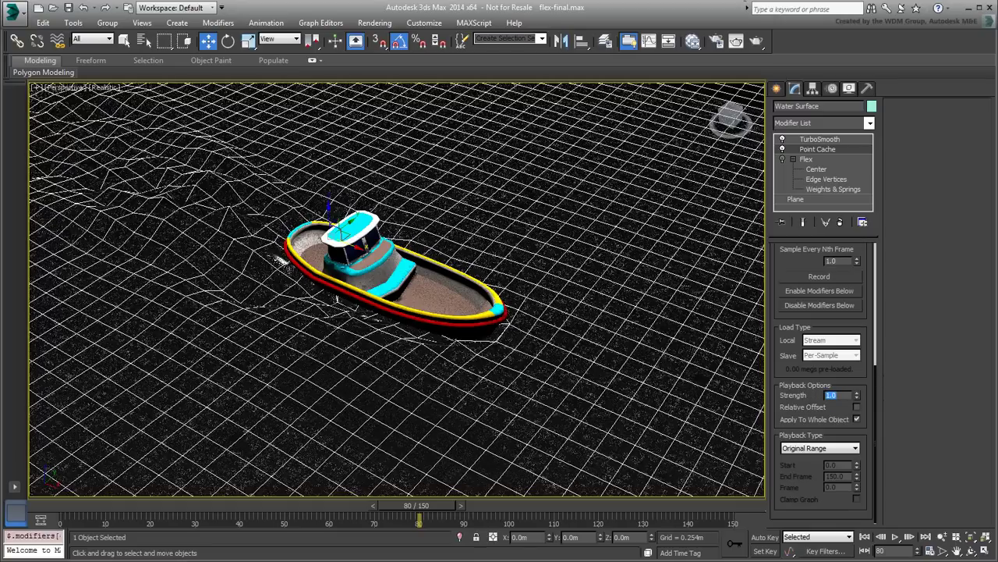
Step: Turn on Show End Result and scrub from frame 0 to check the smoothed water
{"action": "left_click", "coordinate": [803, 222]}
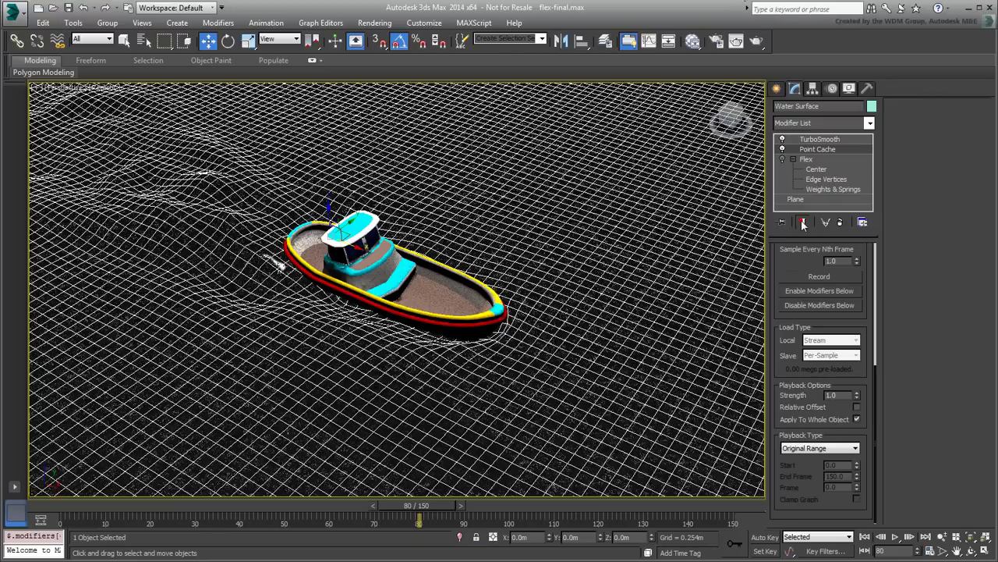
{"action": "left_click", "coordinate": [54, 504]}
{"action": "mouse_move", "coordinate": [53, 501]}
{"action": "left_mouse_down"}
{"action": "mouse_move", "coordinate": [190, 521]}
{"action": "mouse_move", "coordinate": [549, 515]}
{"action": "mouse_move", "coordinate": [60, 517]}
{"action": "left_mouse_up"}
Step: Play back the myWakes cache to review the wake, stopping around frame 3
{"action": "left_click", "coordinate": [894, 536]}
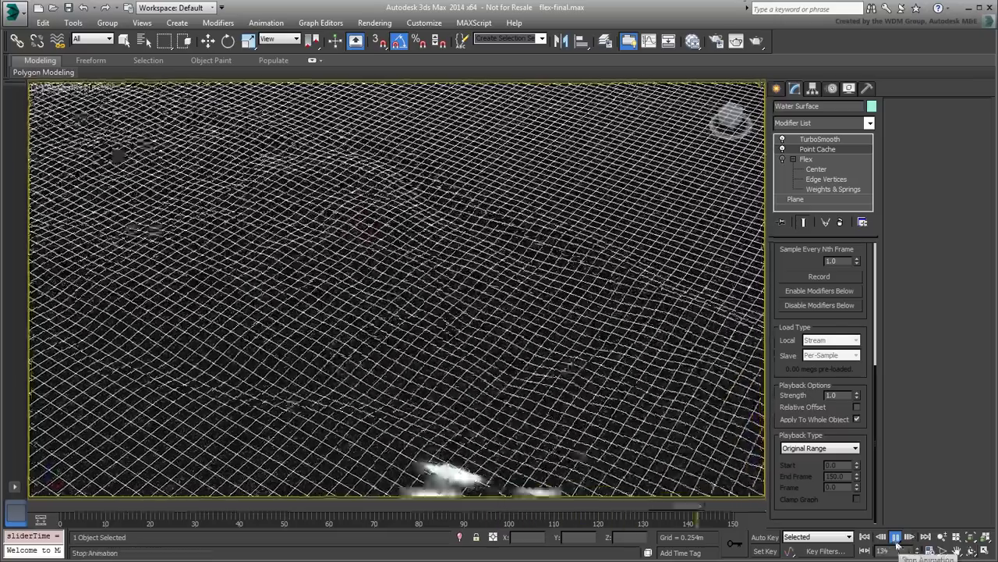
{"action": "left_click", "coordinate": [895, 537]}
{"action": "key", "text": "w"}
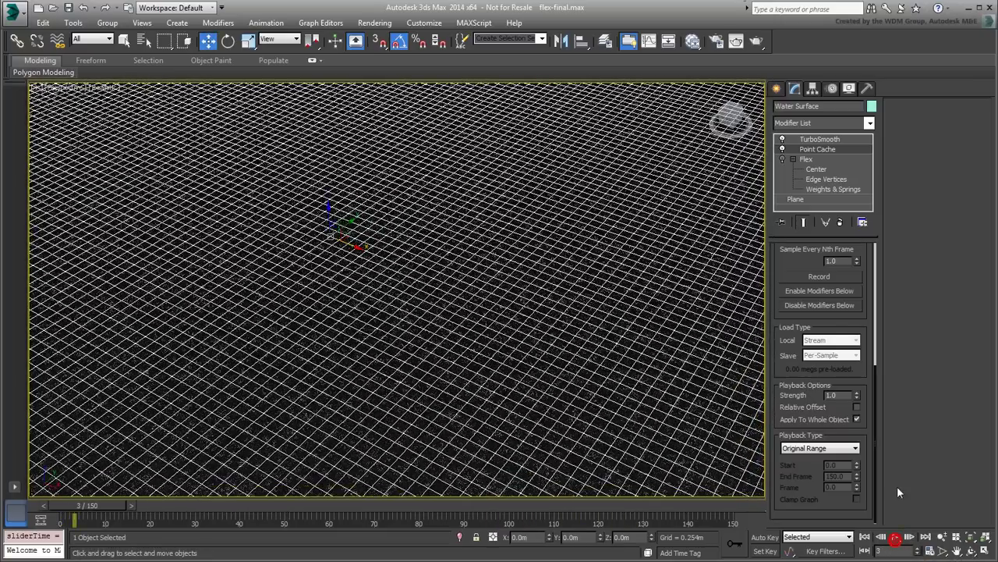